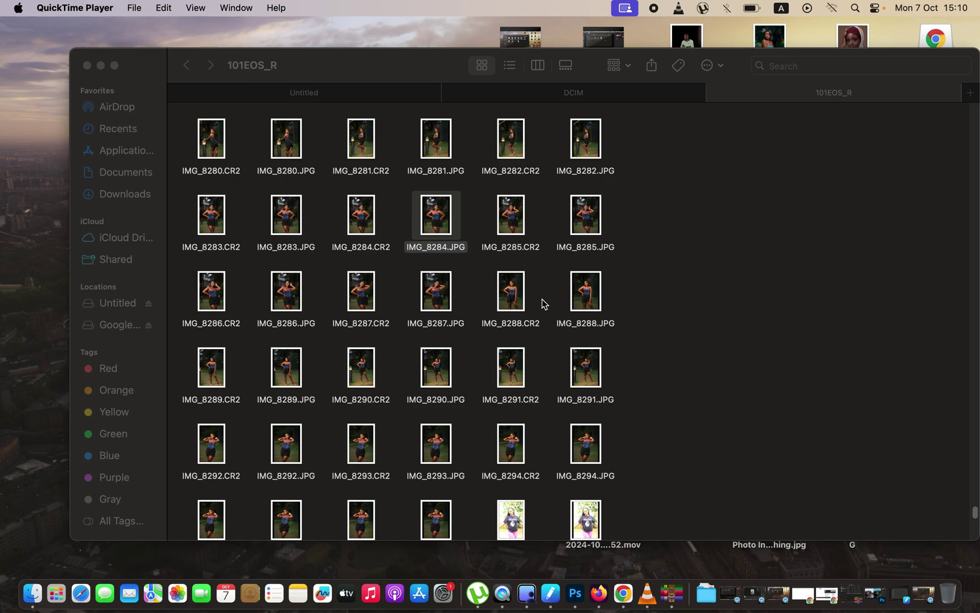
pyautogui.click(362, 221)
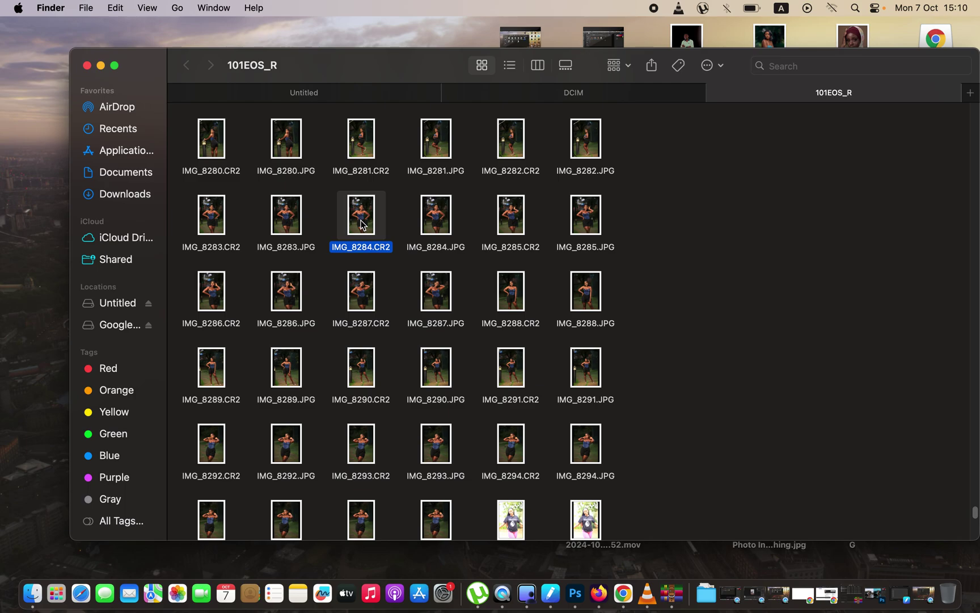
pyautogui.rightClick(361, 224)
pyautogui.moveTo(399, 245)
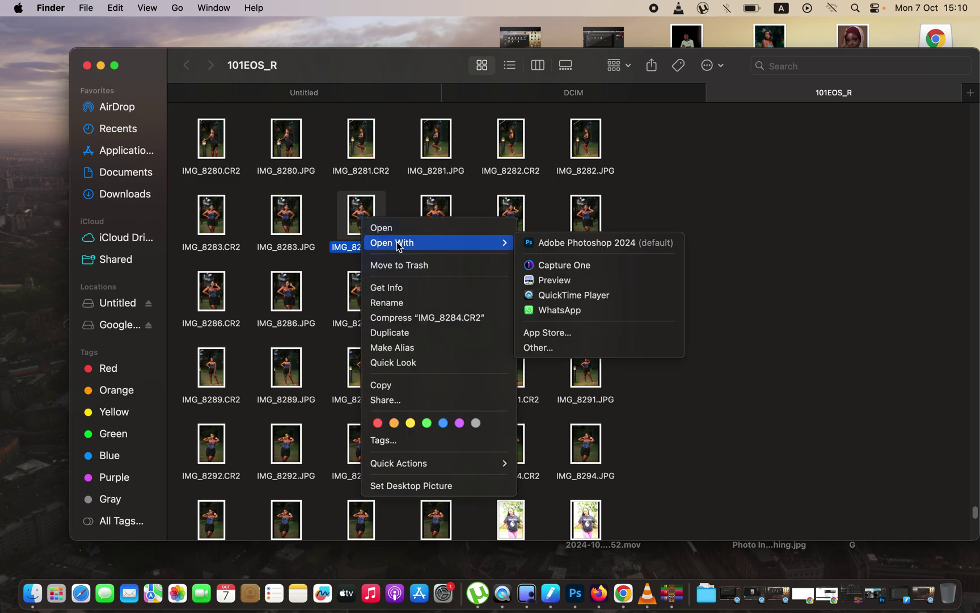
pyautogui.click(631, 252)
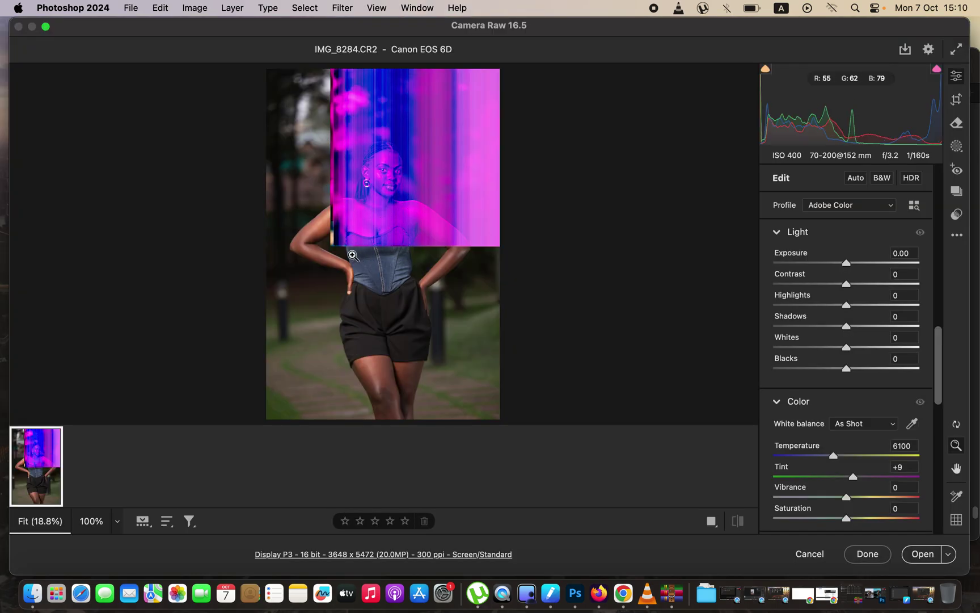
pyautogui.moveTo(340, 266); pyautogui.dragTo(350, 279)
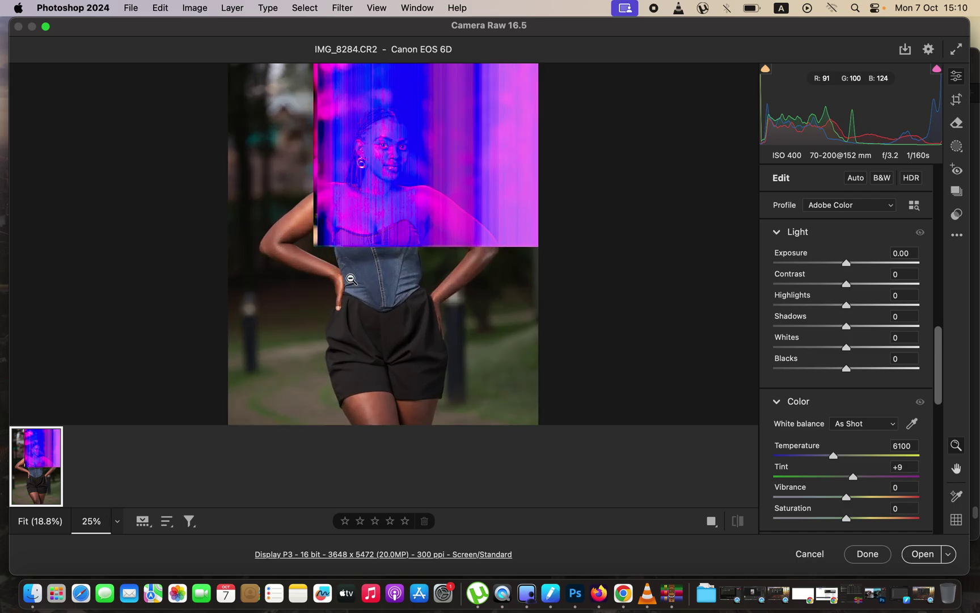
pyautogui.click(809, 554)
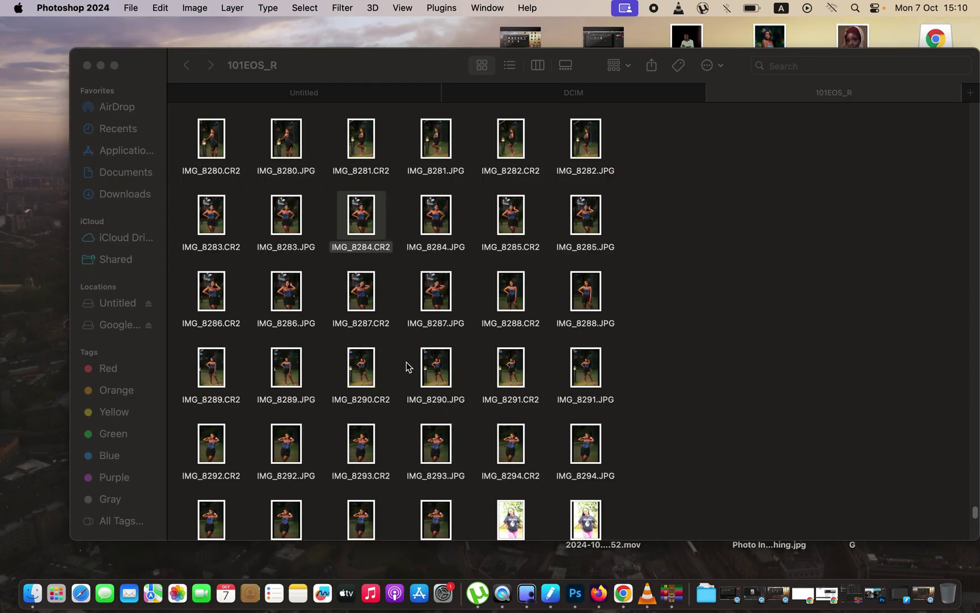
# Step: Open the raw photo IMG_8283.CR2 in Adobe Photoshop 2024
pyautogui.click(287, 231)
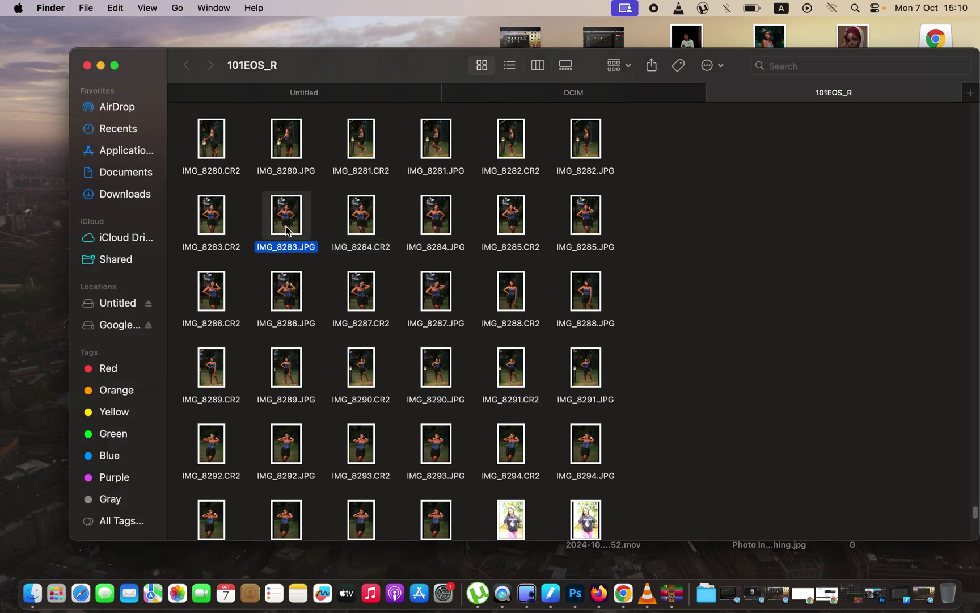
pyautogui.click(211, 228)
pyautogui.rightClick(211, 228)
pyautogui.moveTo(250, 246)
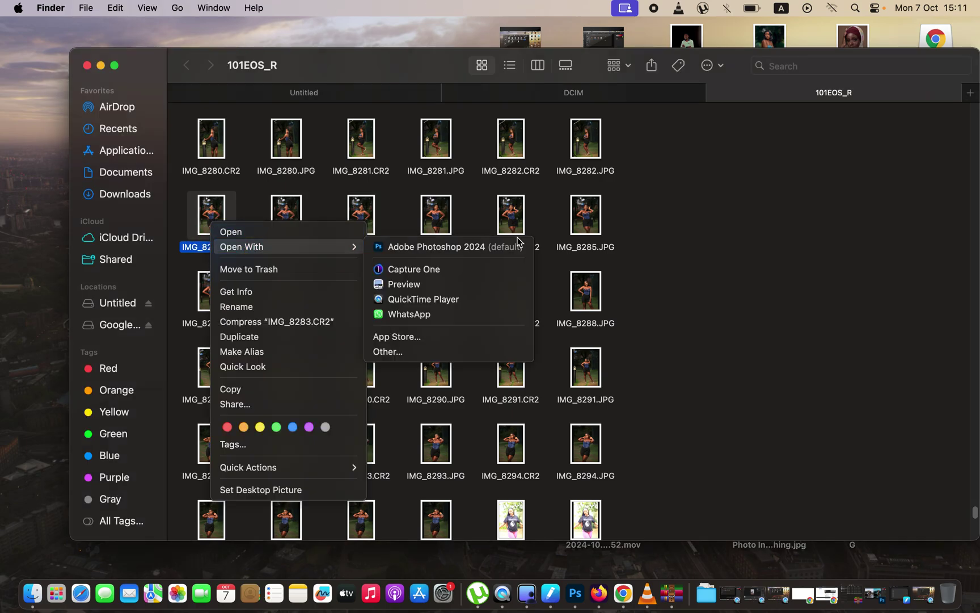
pyautogui.click(482, 247)
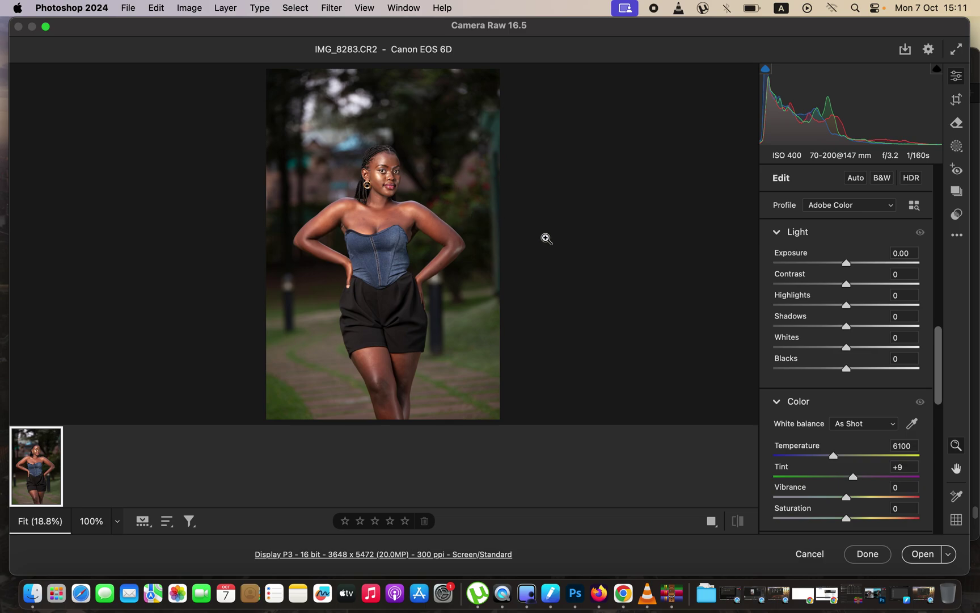
# Step: Adjust the photo's light: Exposure +0.15, Contrast +8, Highlights -67, Shadows +42, Whites -39 and Blacks -8
pyautogui.moveTo(847, 305); pyautogui.dragTo(798, 305)
pyautogui.moveTo(846, 348); pyautogui.dragTo(877, 326)
pyautogui.moveTo(849, 284); pyautogui.dragTo(855, 289)
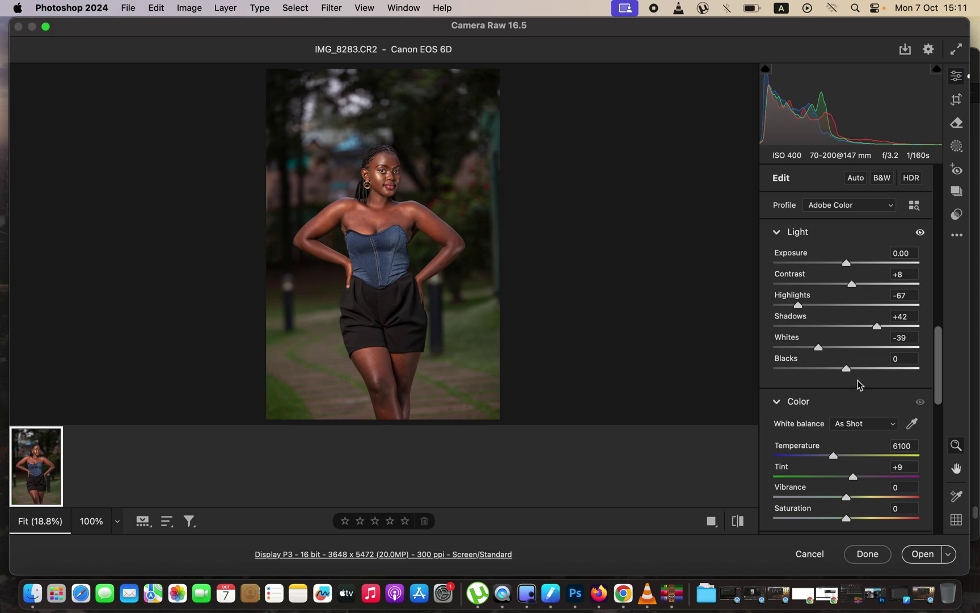
pyautogui.moveTo(842, 372); pyautogui.dragTo(841, 376)
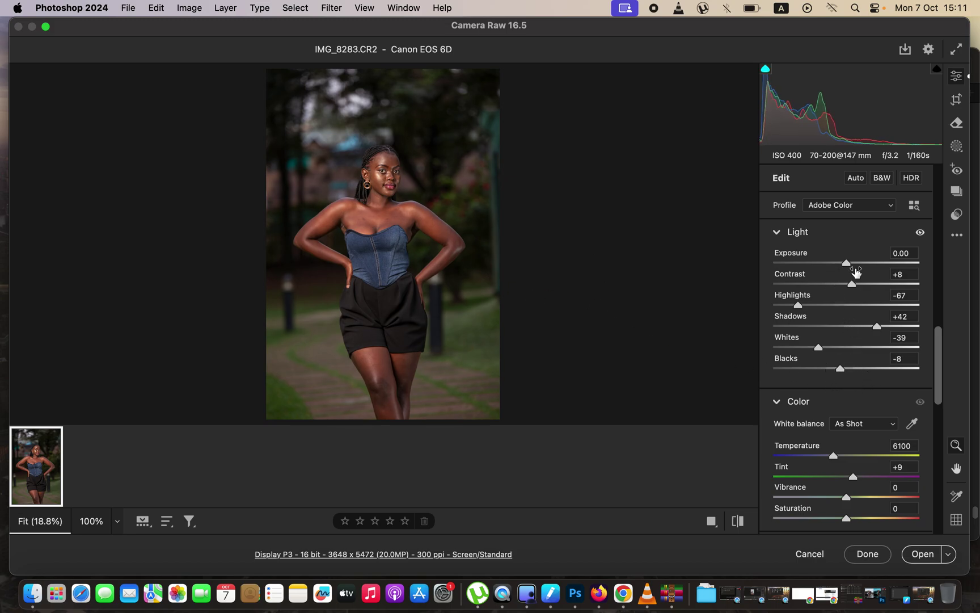
pyautogui.moveTo(845, 264); pyautogui.dragTo(849, 266)
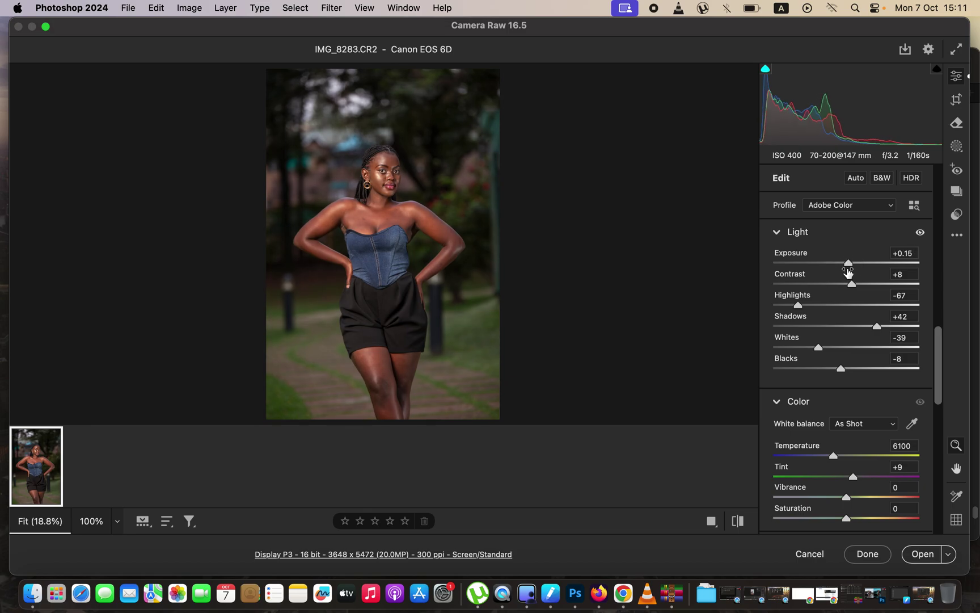
# Step: Compare the light edits with the original photo and warm the white balance temperature slightly
pyautogui.click(738, 521)
pyautogui.click(738, 520)
pyautogui.moveTo(940, 369); pyautogui.dragTo(815, 237)
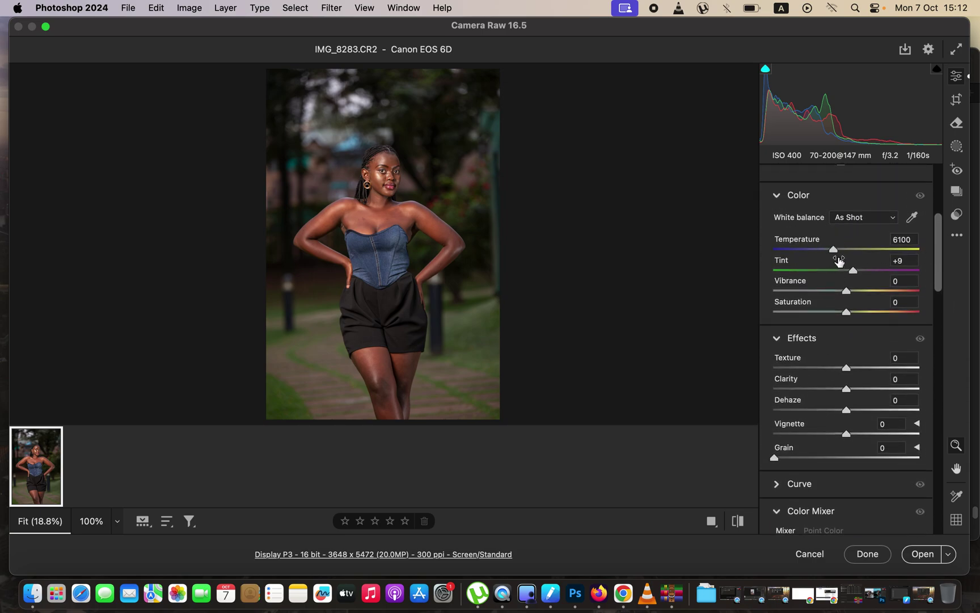
pyautogui.moveTo(834, 253); pyautogui.dragTo(839, 253)
# Step: Try shifting the Greens hue to -84 in the HSL color mixer
pyautogui.moveTo(937, 274); pyautogui.dragTo(937, 351)
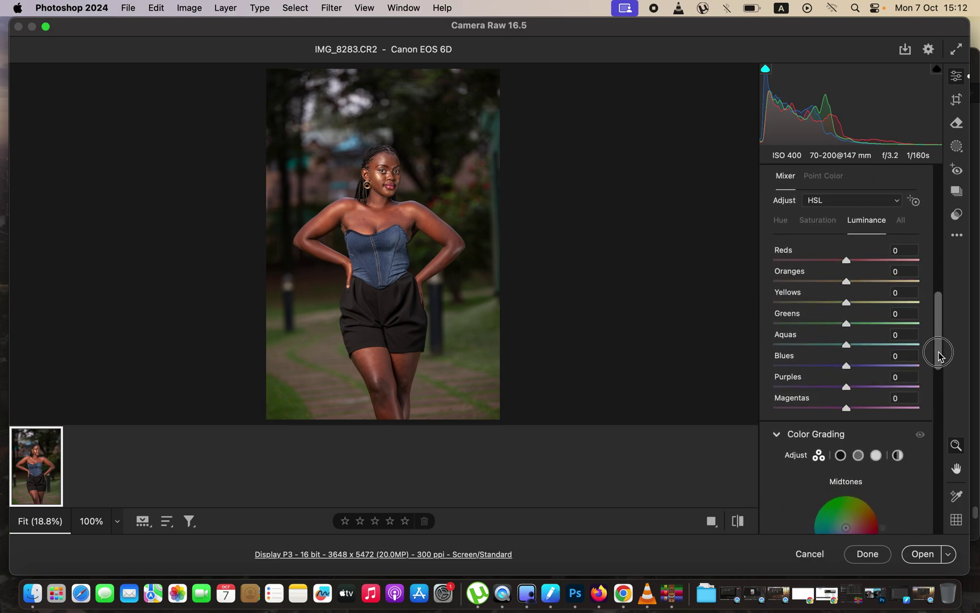
pyautogui.click(786, 224)
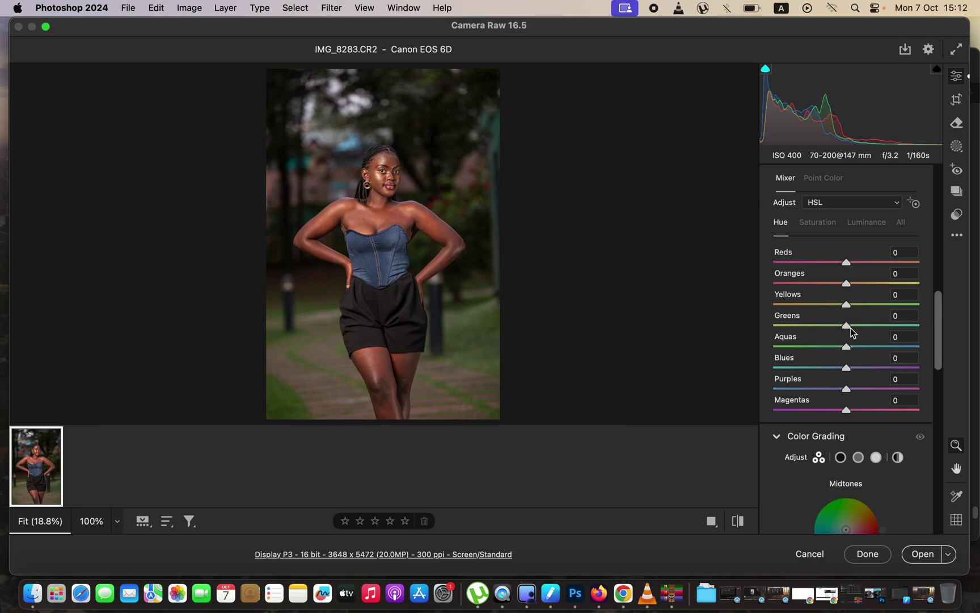
pyautogui.moveTo(848, 325); pyautogui.dragTo(793, 318)
pyautogui.click(818, 222)
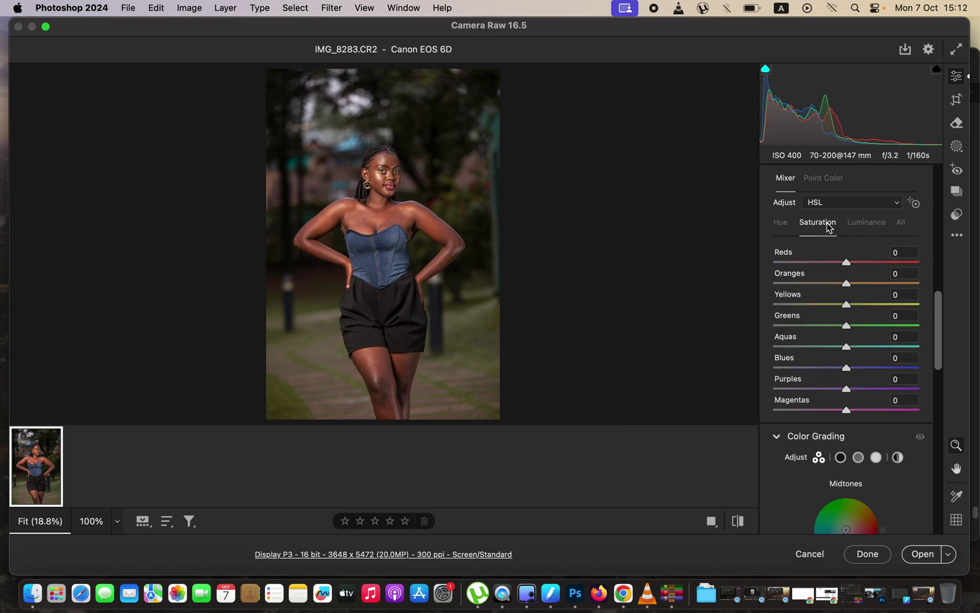
pyautogui.click(870, 223)
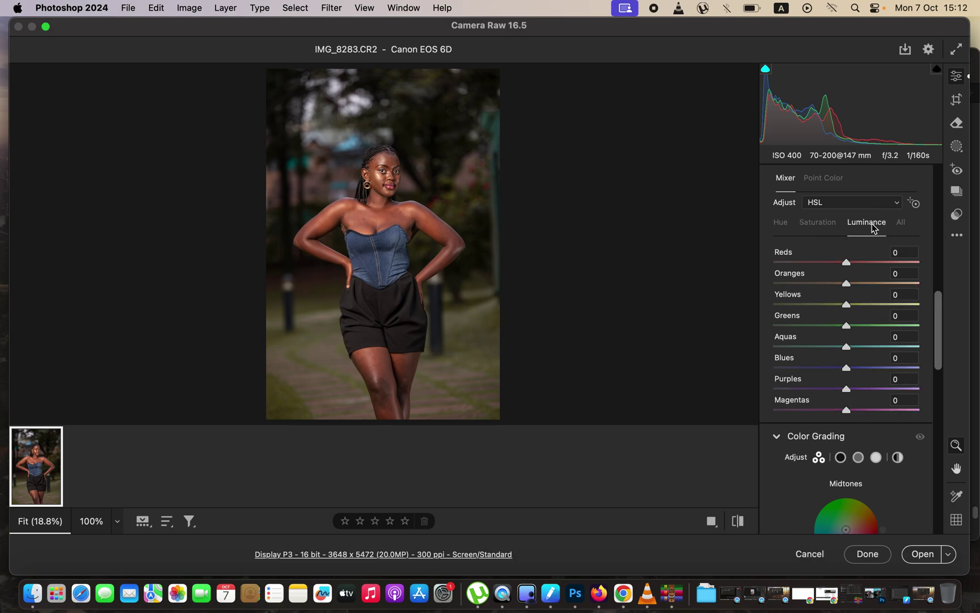
pyautogui.click(781, 224)
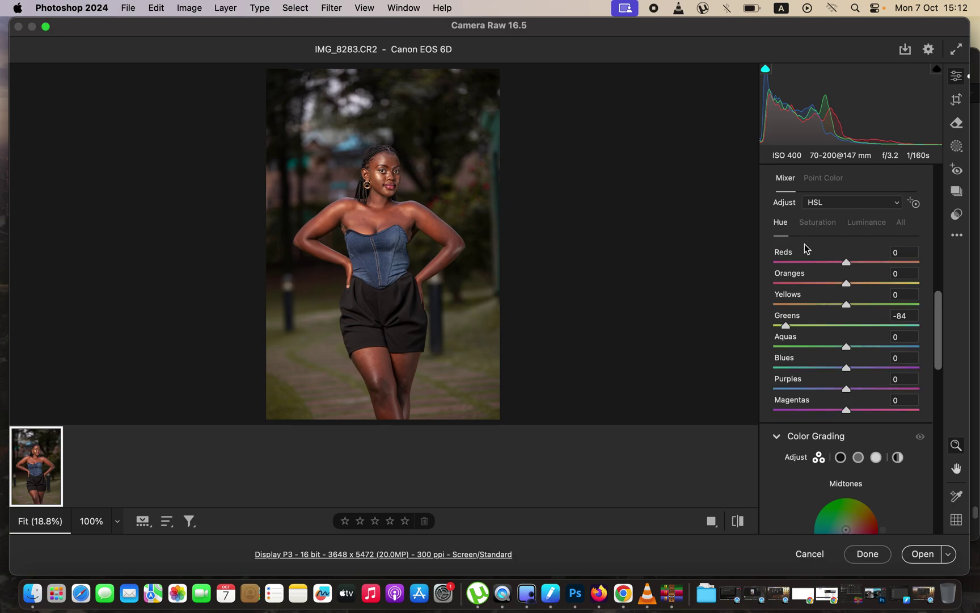
# Step: Set the color mixer hue to +74 for Greens and +75 for Yellows
pyautogui.moveTo(786, 324); pyautogui.dragTo(900, 329)
pyautogui.moveTo(850, 307); pyautogui.dragTo(901, 328)
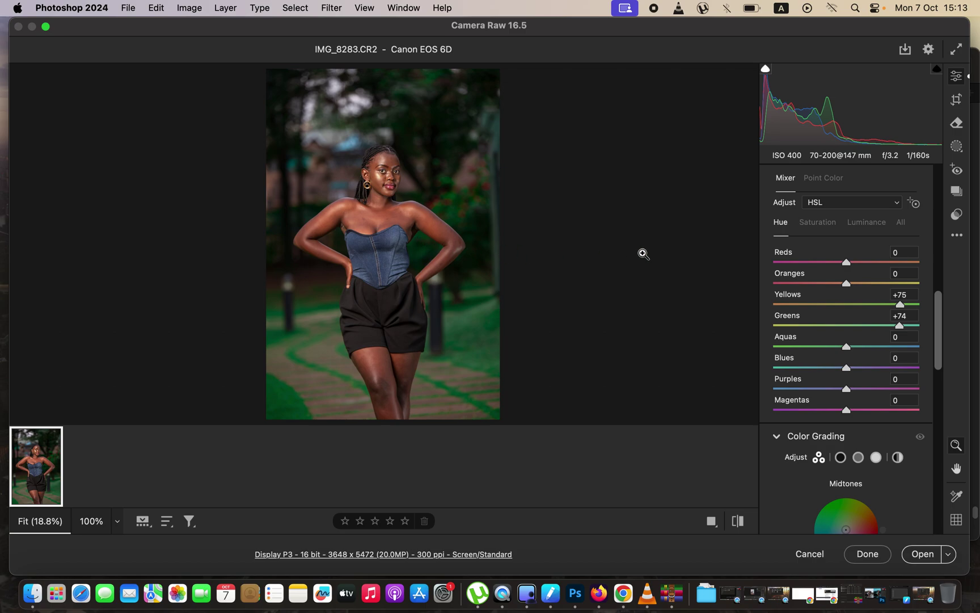
# Step: Set the color mixer saturation to -17 for Yellows and -46 for Greens, and raise the Blues saturation
pyautogui.click(824, 224)
pyautogui.moveTo(826, 325)
pyautogui.mouseDown()
pyautogui.moveTo(806, 325)
pyautogui.moveTo(845, 308)
pyautogui.moveTo(818, 306)
pyautogui.moveTo(833, 307)
pyautogui.moveTo(817, 329)
pyautogui.mouseUp()
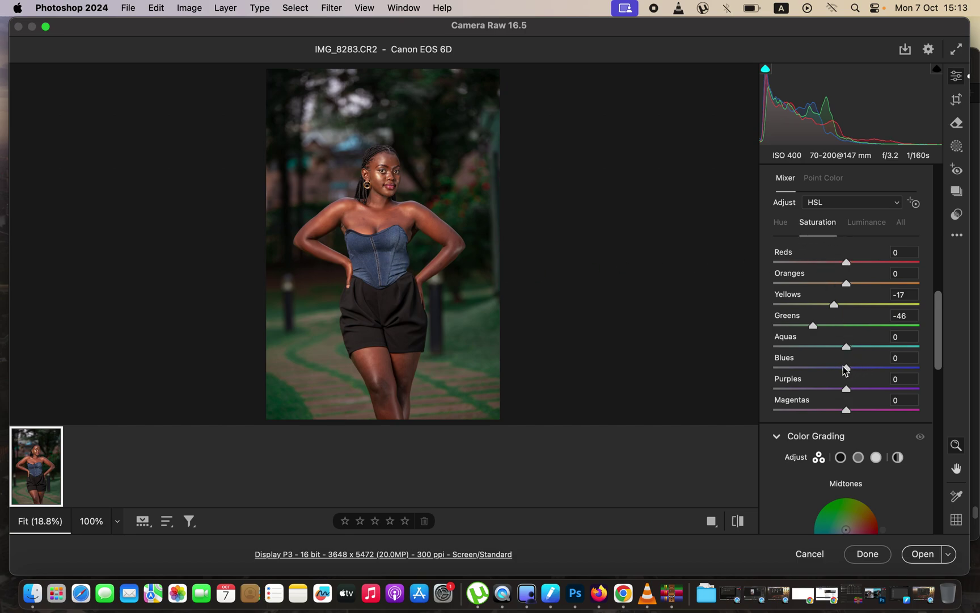
pyautogui.moveTo(848, 368); pyautogui.dragTo(888, 370)
# Step: Lower the Blues hue slightly in the color mixer and compare the edited photo with its original
pyautogui.click(782, 224)
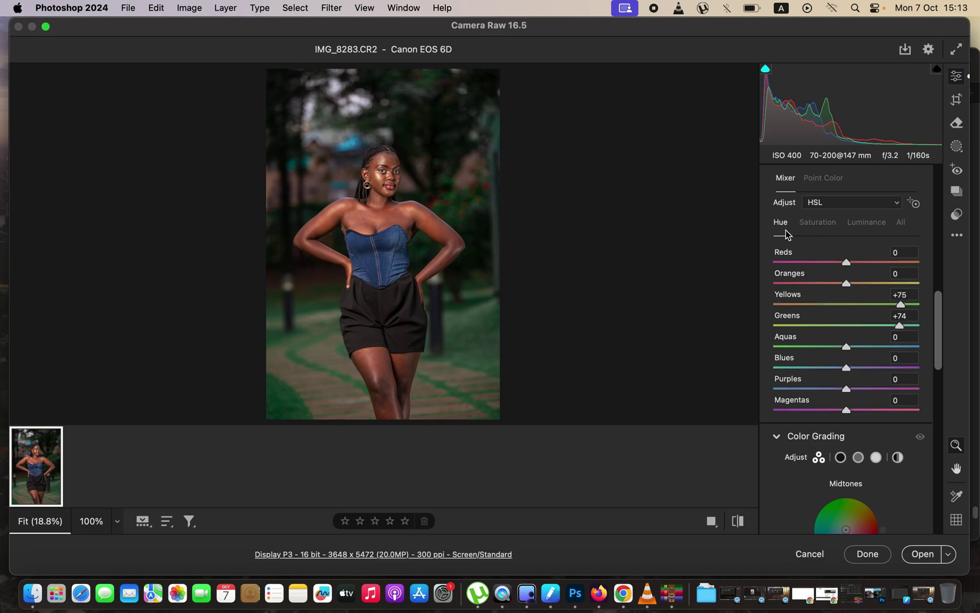
pyautogui.moveTo(846, 369)
pyautogui.mouseDown()
pyautogui.moveTo(822, 366)
pyautogui.moveTo(836, 370)
pyautogui.mouseUp()
pyautogui.click(739, 520)
pyautogui.click(740, 521)
pyautogui.click(738, 521)
pyautogui.click(739, 520)
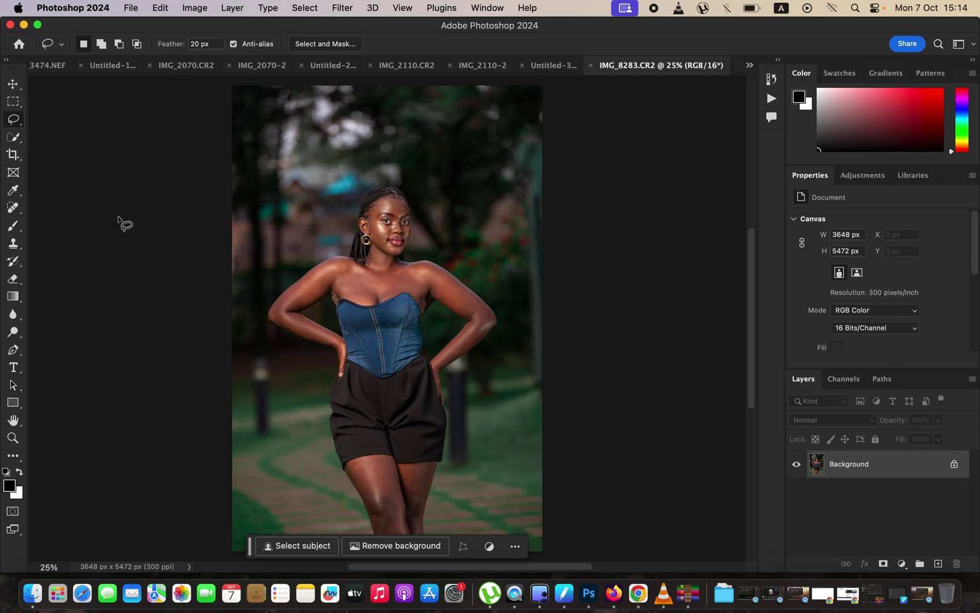
# Step: Crop the photo to the 4 : 5 (8 : 10) ratio across its full width
pyautogui.click(12, 158)
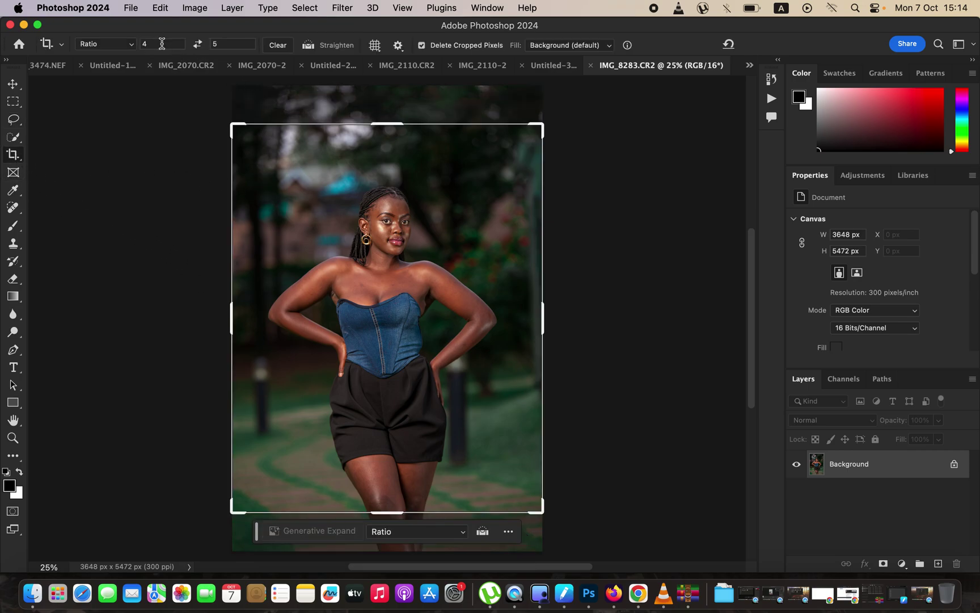
pyautogui.click(130, 47)
pyautogui.click(130, 49)
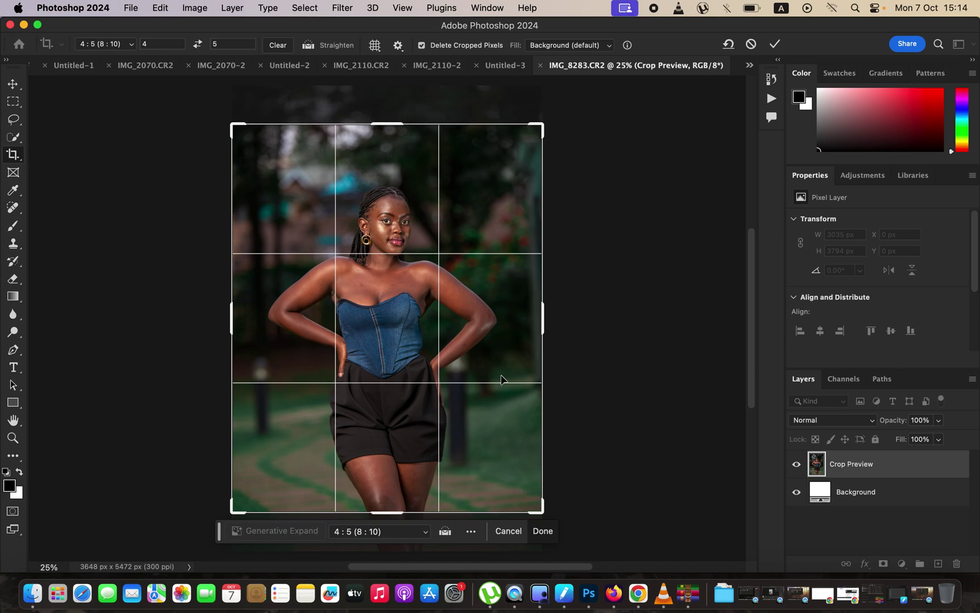
pyautogui.press('Return')
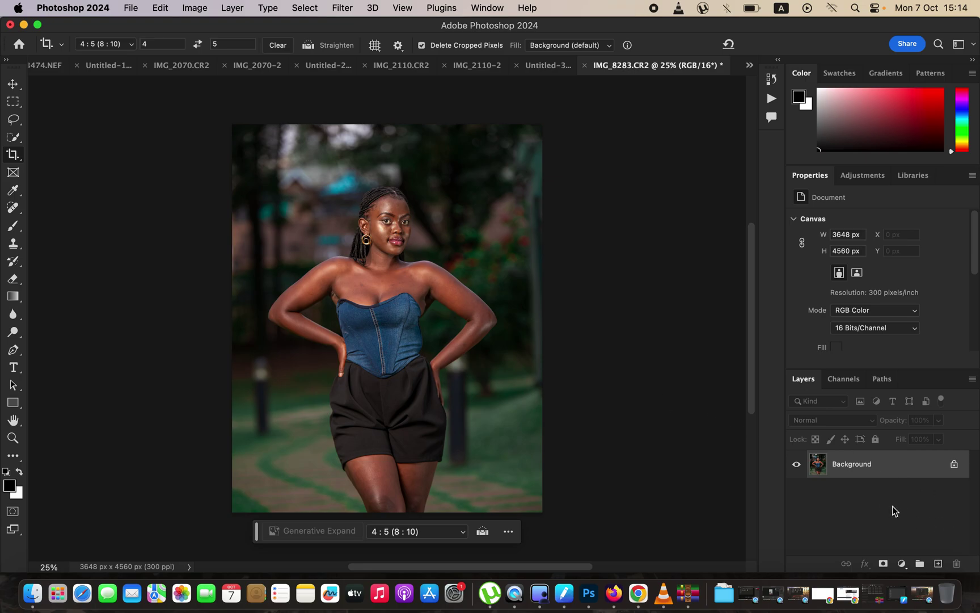
# Step: Duplicate the Background layer twice, naming the lower copy "low" and the upper copy "high"
pyautogui.hotkey('ctrl', 'j')
pyautogui.hotkey('ctrl', 'j')
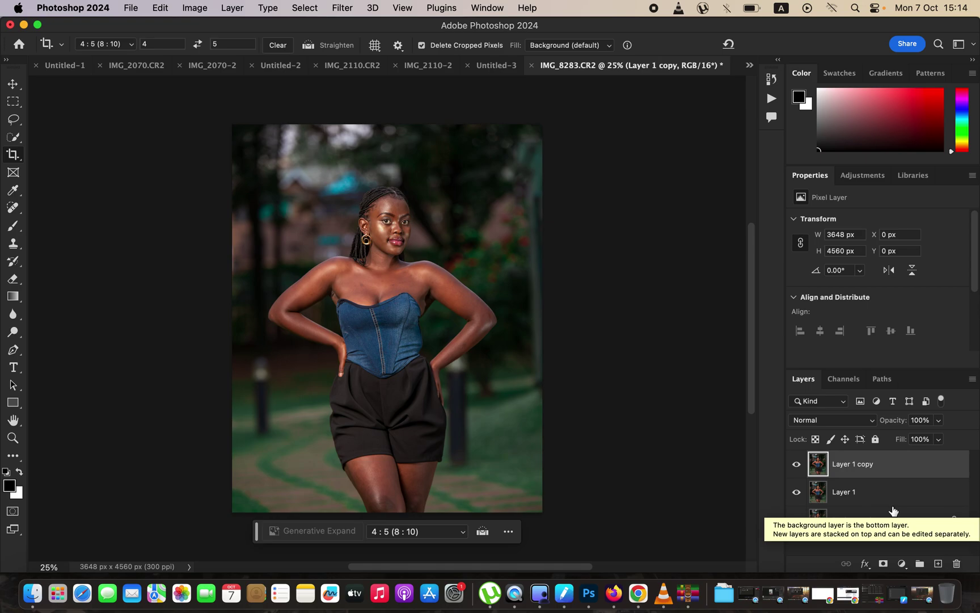
pyautogui.click(847, 493)
pyautogui.doubleClick(845, 492)
pyautogui.write('lo')
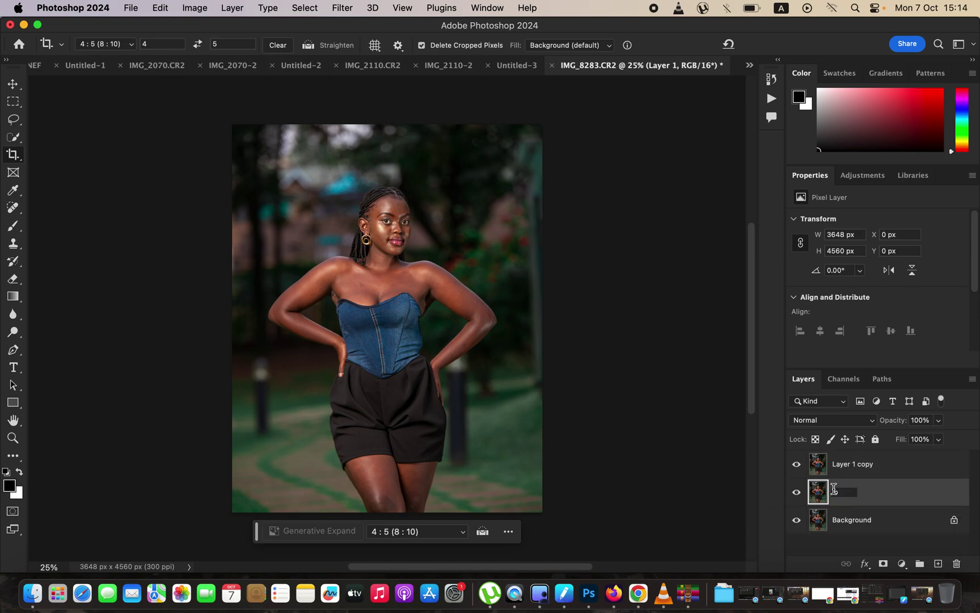
pyautogui.write('w')
pyautogui.press('Return')
pyautogui.doubleClick(846, 465)
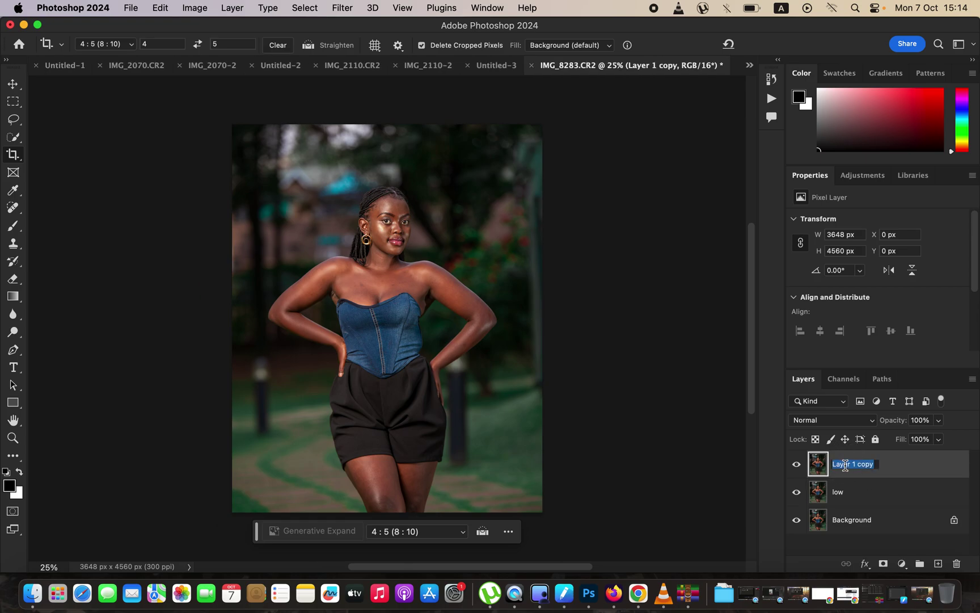
pyautogui.write('high')
pyautogui.press('Return')
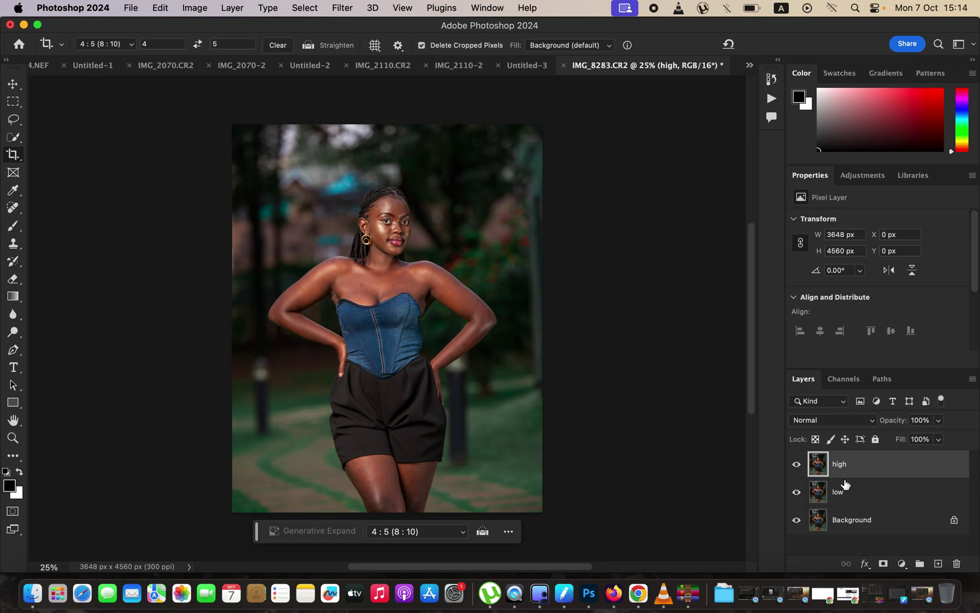
# Step: Hide the high layer and open Gaussian Blur for the low layer, previewing the face with the radius reduced to 0.1 pixels
pyautogui.click(797, 464)
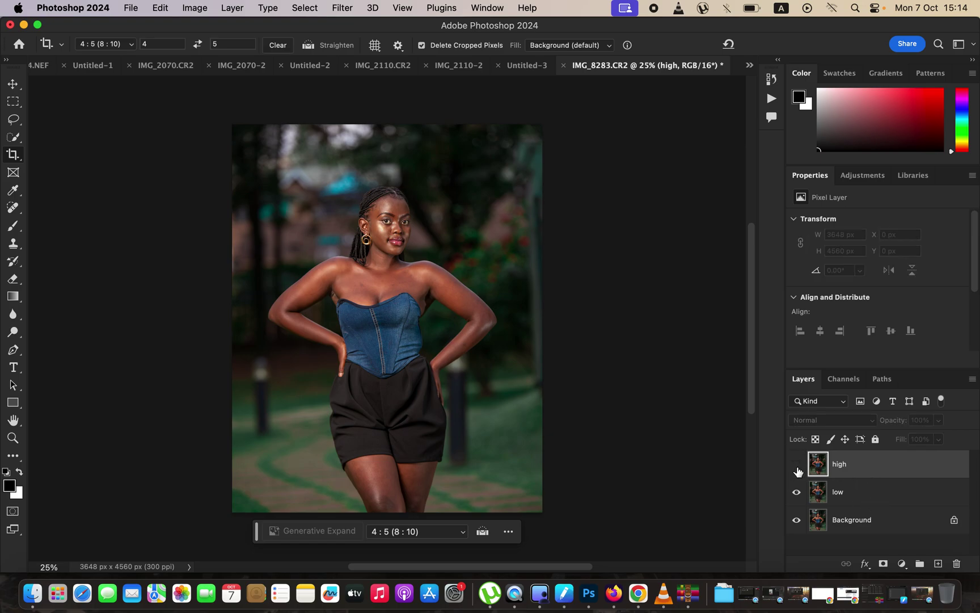
pyautogui.click(872, 494)
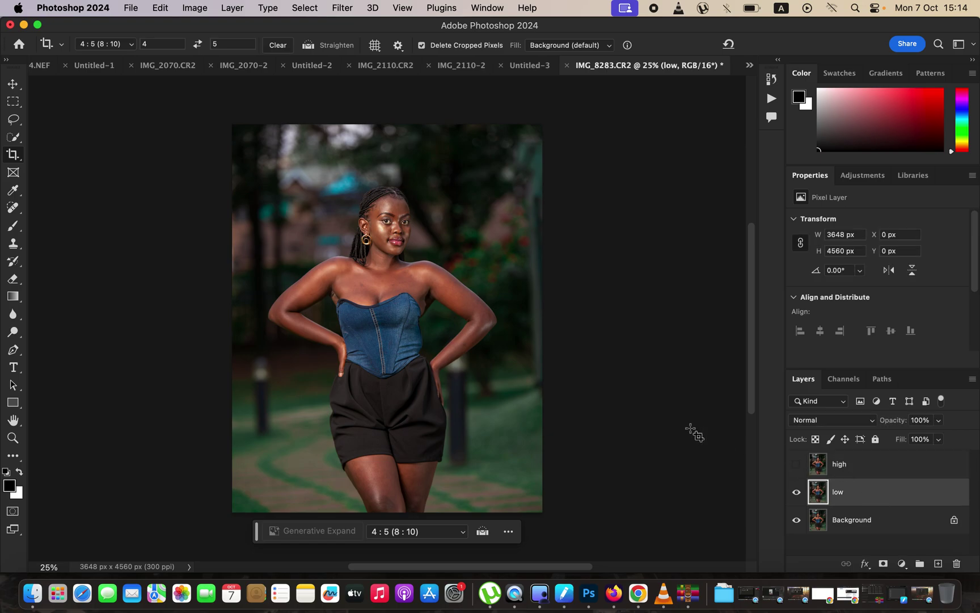
pyautogui.click(343, 8)
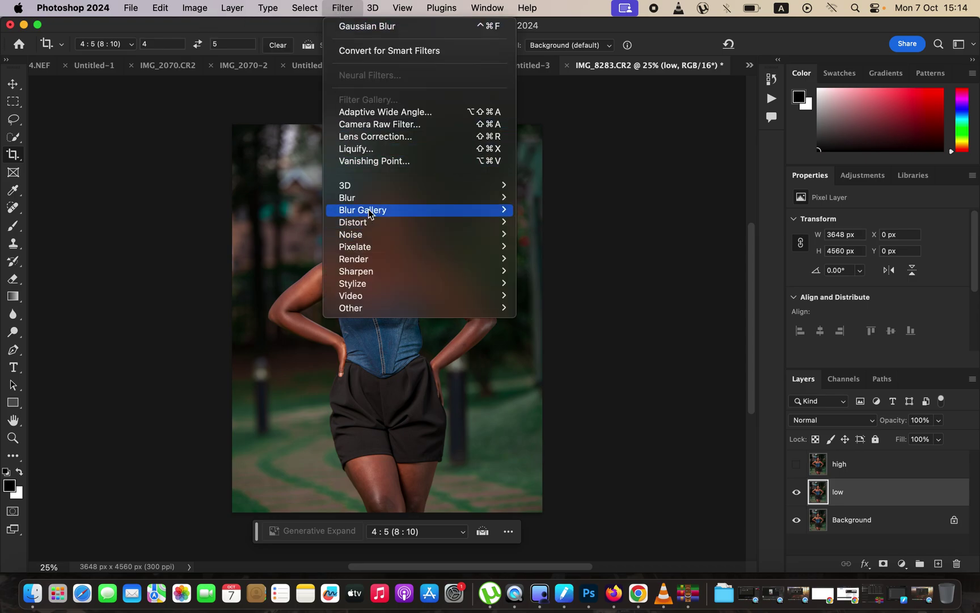
pyautogui.moveTo(385, 200)
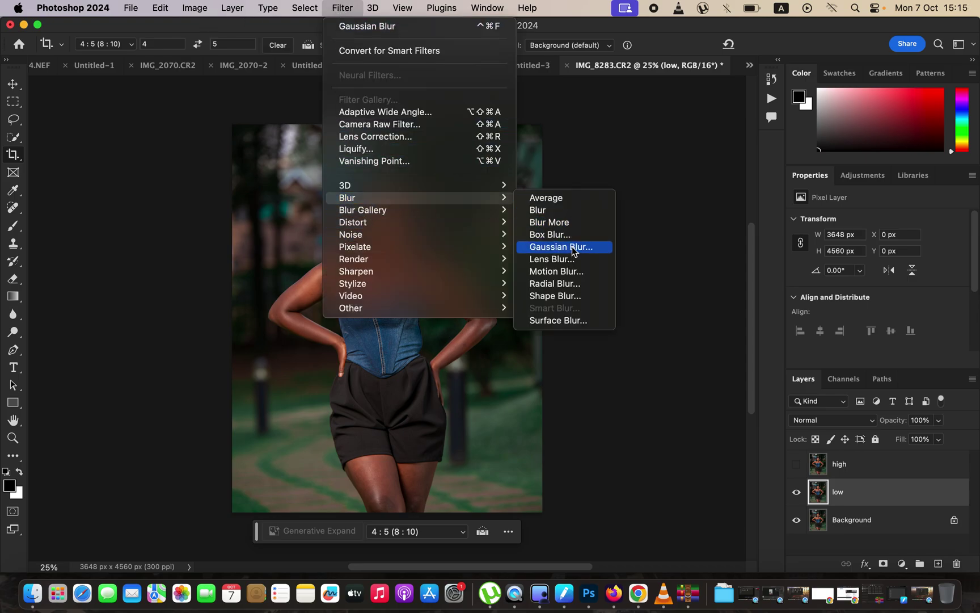
pyautogui.click(573, 248)
pyautogui.click(383, 222)
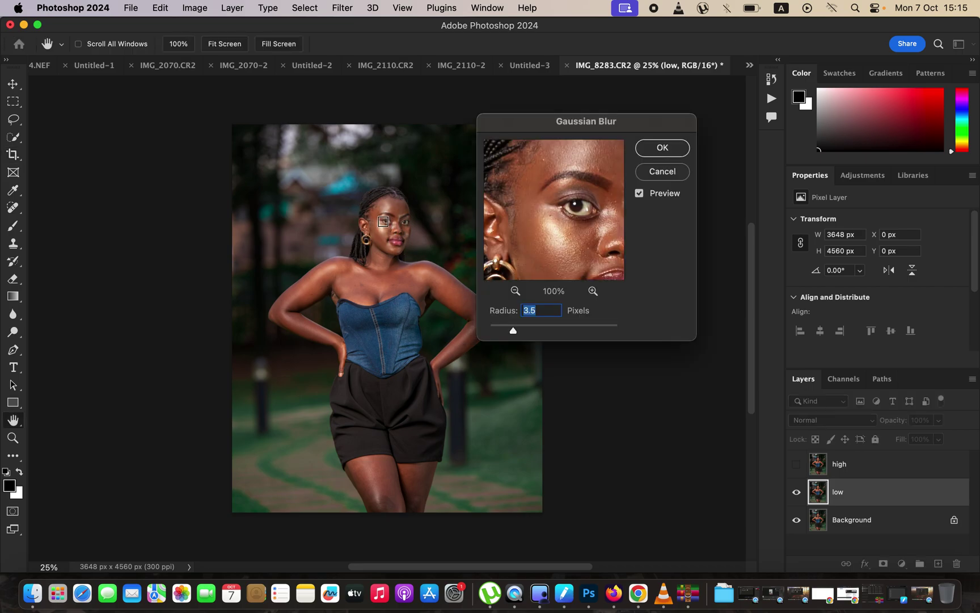
pyautogui.moveTo(550, 230); pyautogui.dragTo(539, 205)
pyautogui.moveTo(510, 330); pyautogui.dragTo(490, 330)
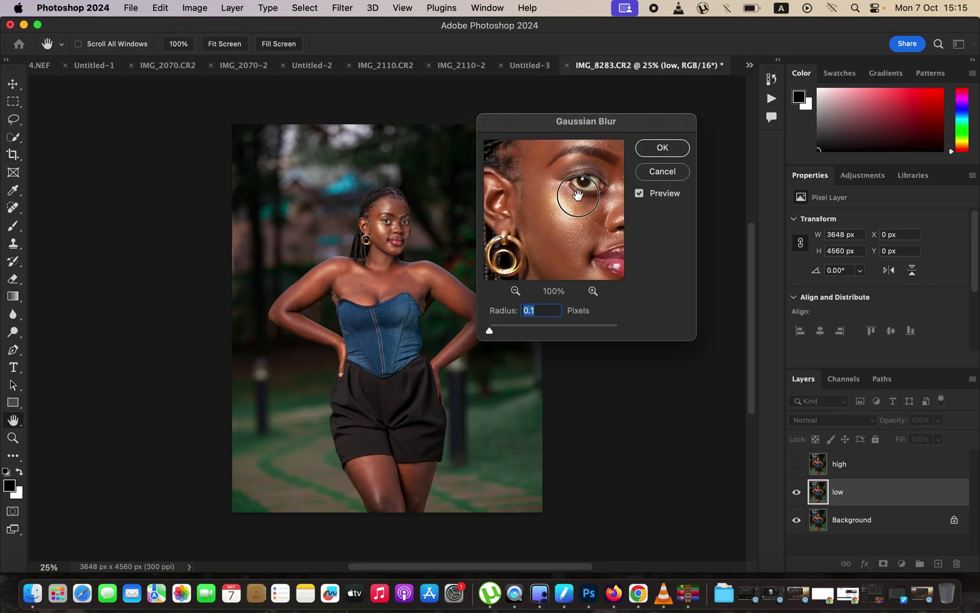
pyautogui.moveTo(577, 196); pyautogui.dragTo(536, 244)
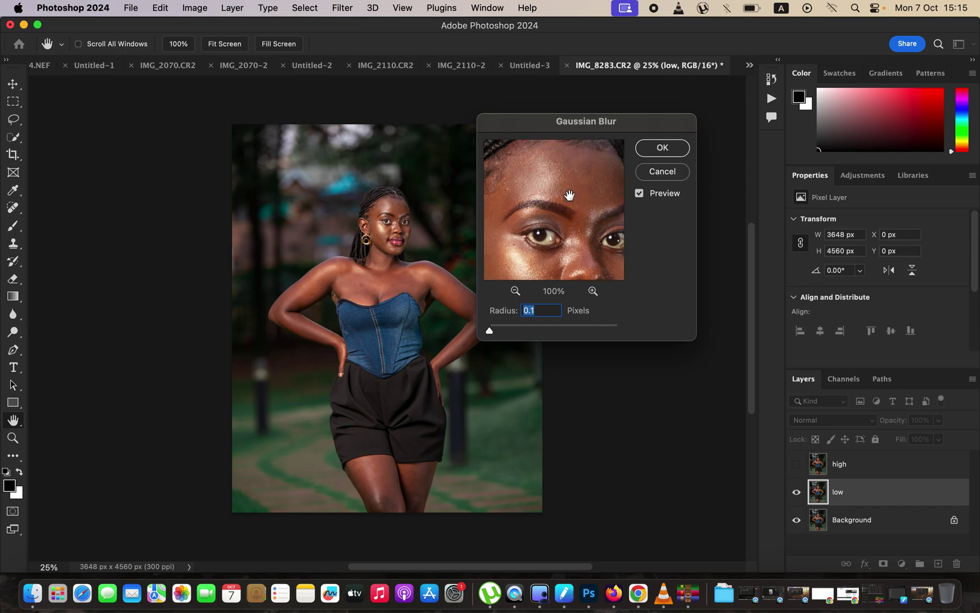
# Step: Apply the Gaussian Blur to the low layer with a radius of 4.0 pixels
pyautogui.moveTo(494, 333); pyautogui.dragTo(502, 334)
pyautogui.moveTo(507, 333); pyautogui.dragTo(509, 333)
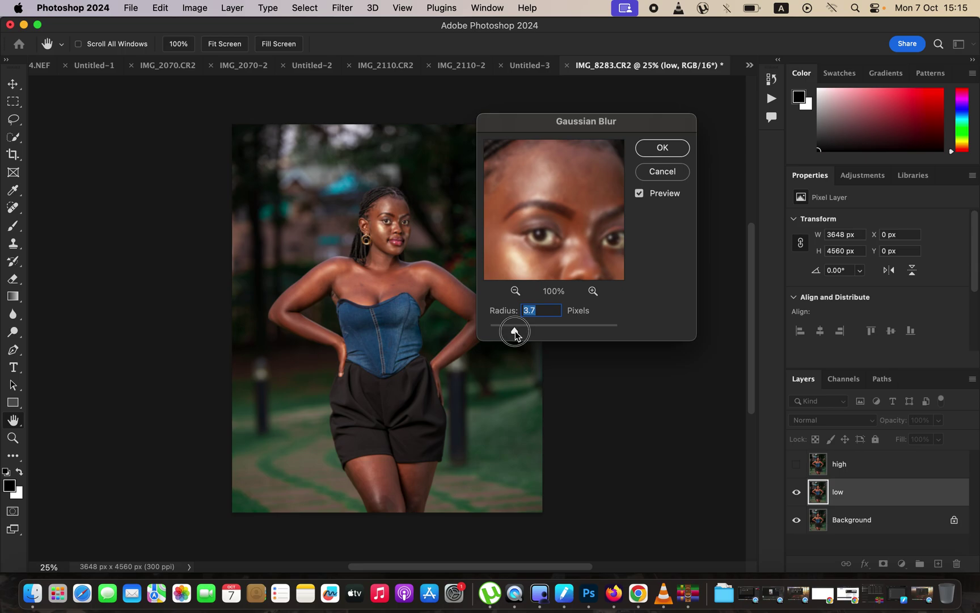
pyautogui.moveTo(516, 330); pyautogui.dragTo(517, 332)
pyautogui.moveTo(559, 227)
pyautogui.mouseDown()
pyautogui.moveTo(571, 194)
pyautogui.moveTo(563, 225)
pyautogui.mouseUp()
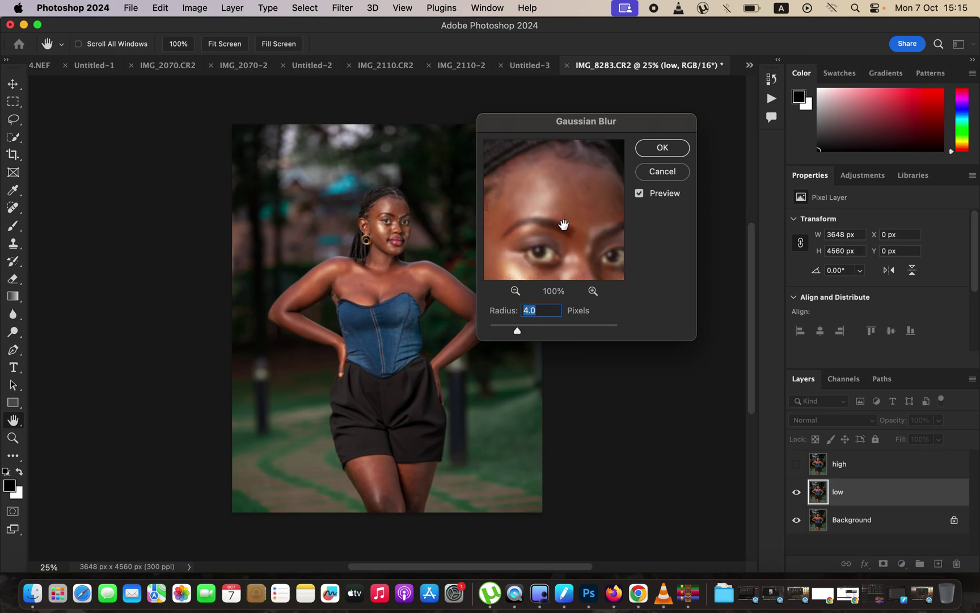
pyautogui.click(663, 148)
pyautogui.press('c')
# Step: Show and select the high layer, and open Apply Image for it with low as the source layer
pyautogui.click(875, 475)
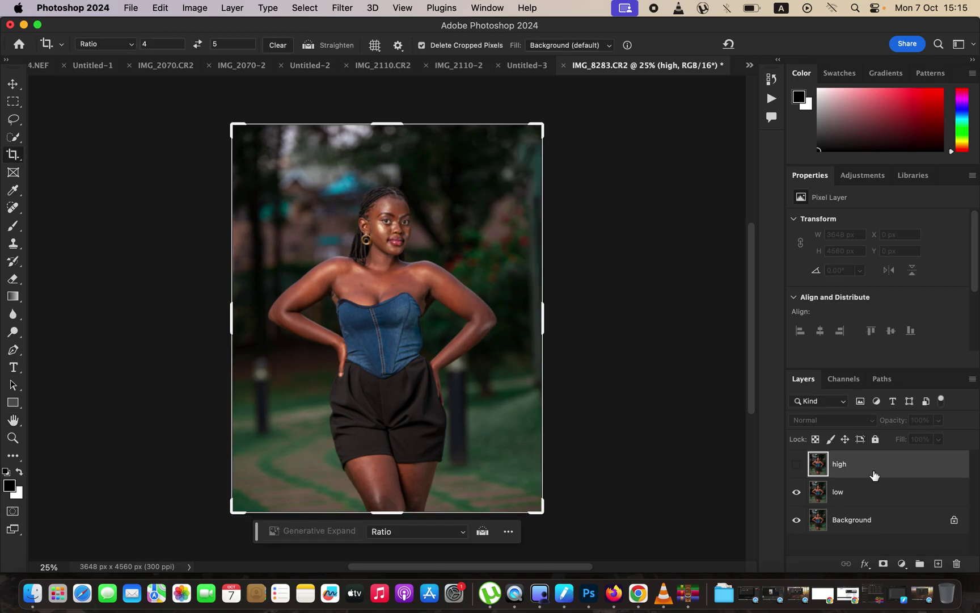
pyautogui.click(796, 464)
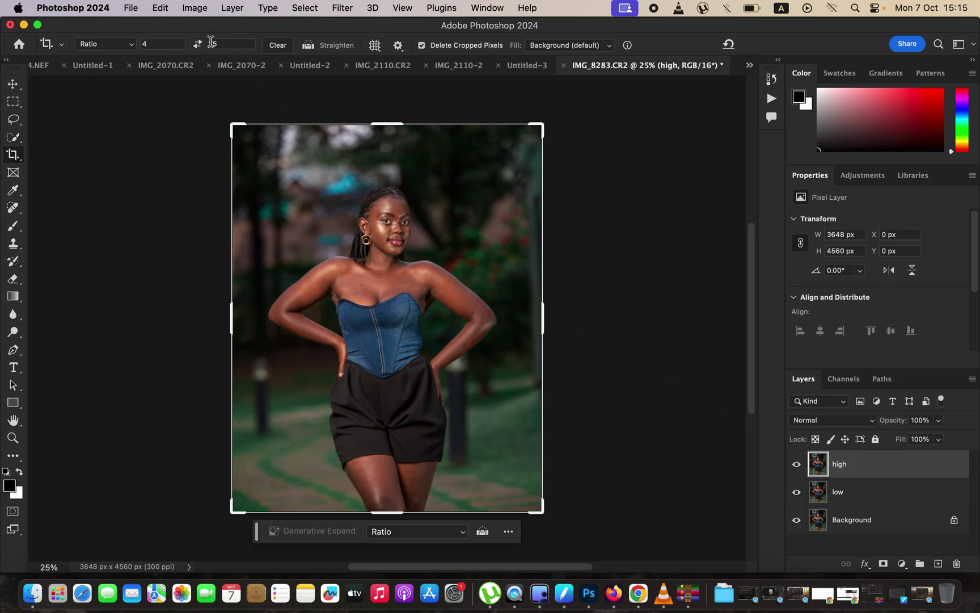
pyautogui.click(190, 8)
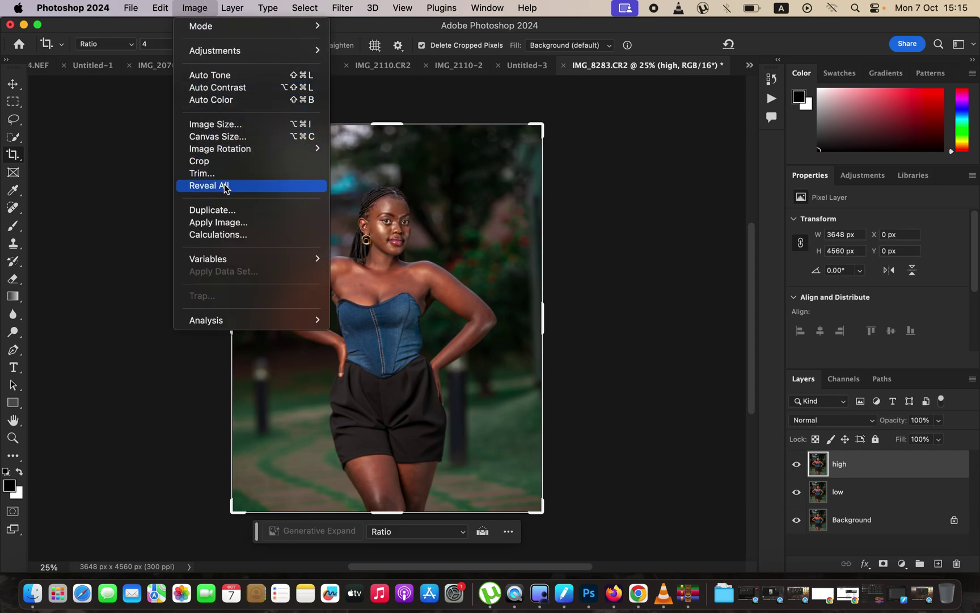
pyautogui.click(231, 222)
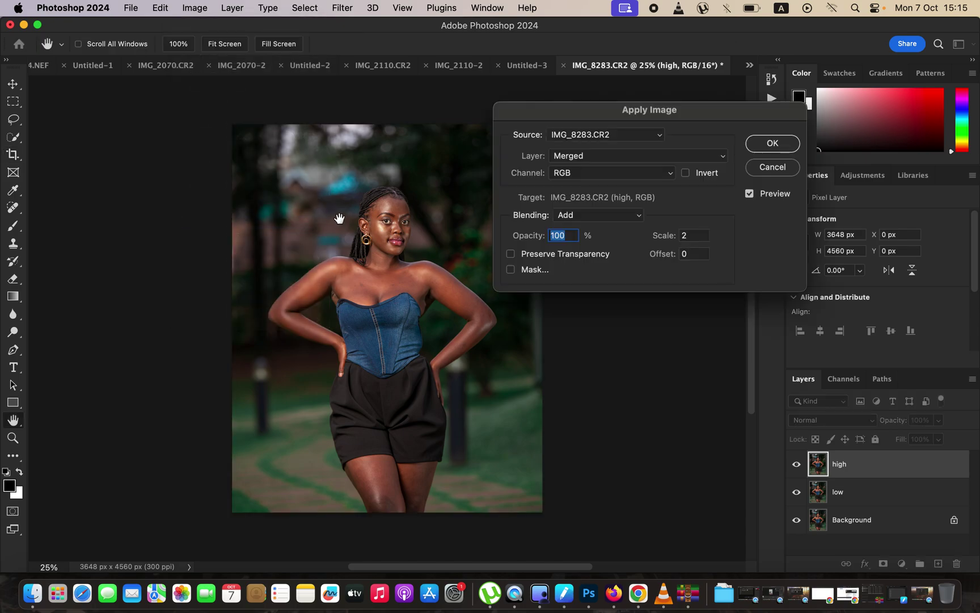
pyautogui.click(592, 160)
pyautogui.click(591, 192)
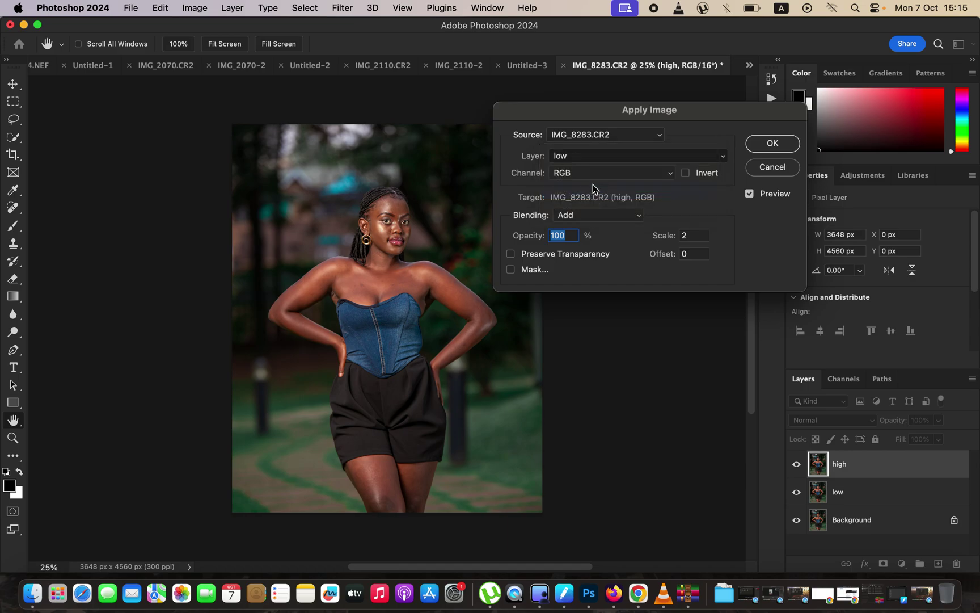
# Step: Try Subtract blending with a scale of 2 and an offset of 128 in the Apply Image settings
pyautogui.click(577, 218)
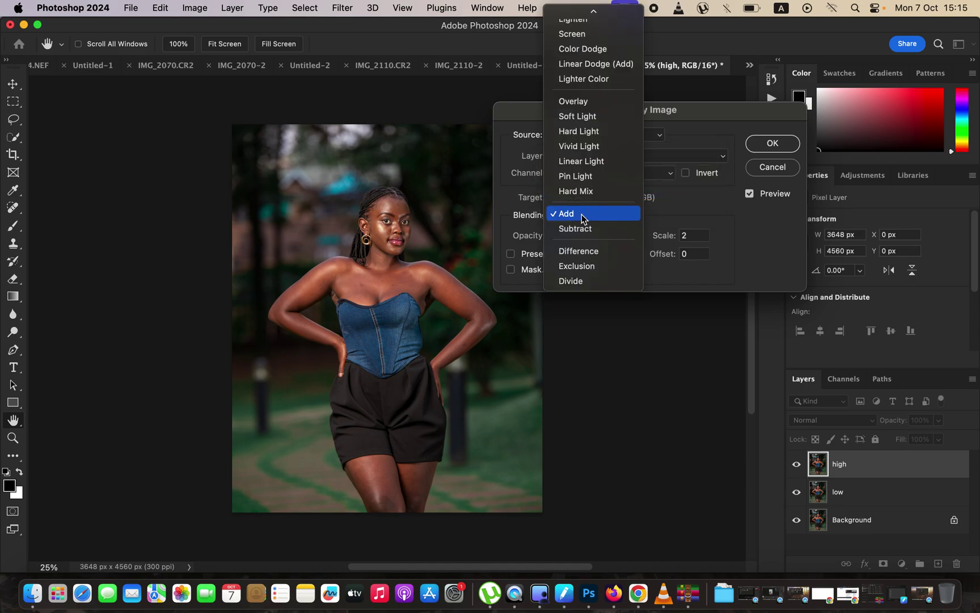
pyautogui.click(582, 218)
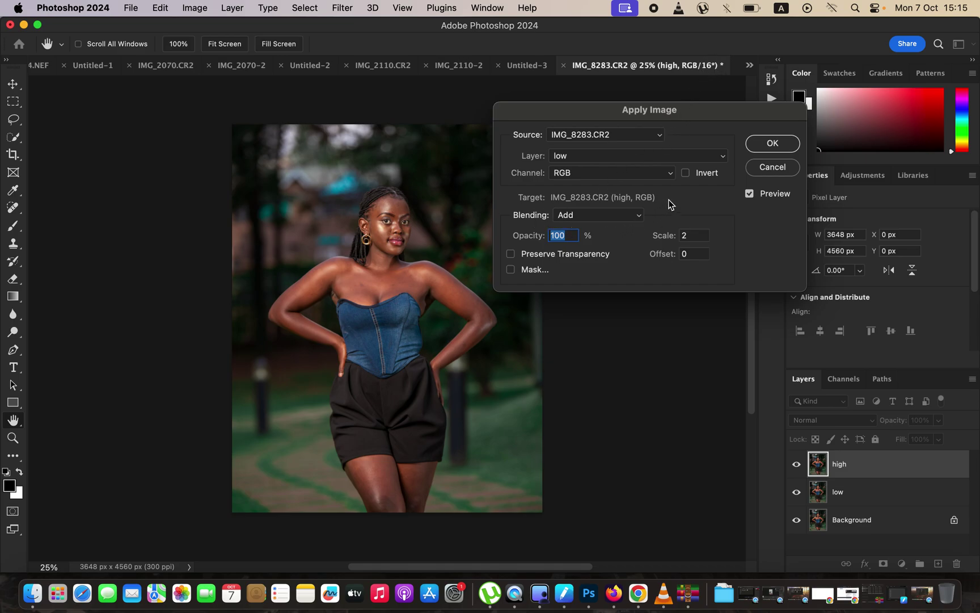
pyautogui.click(622, 220)
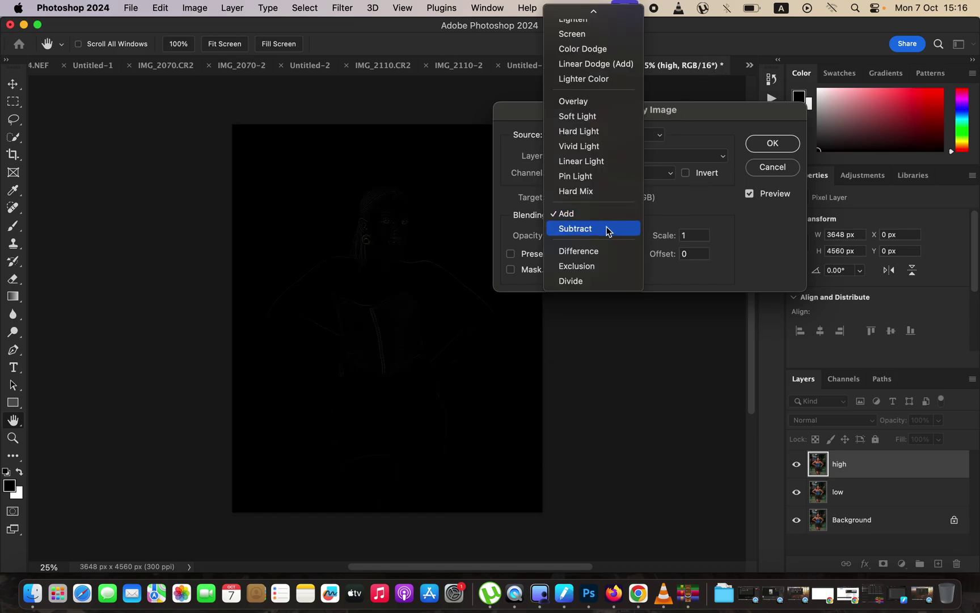
pyautogui.click(608, 227)
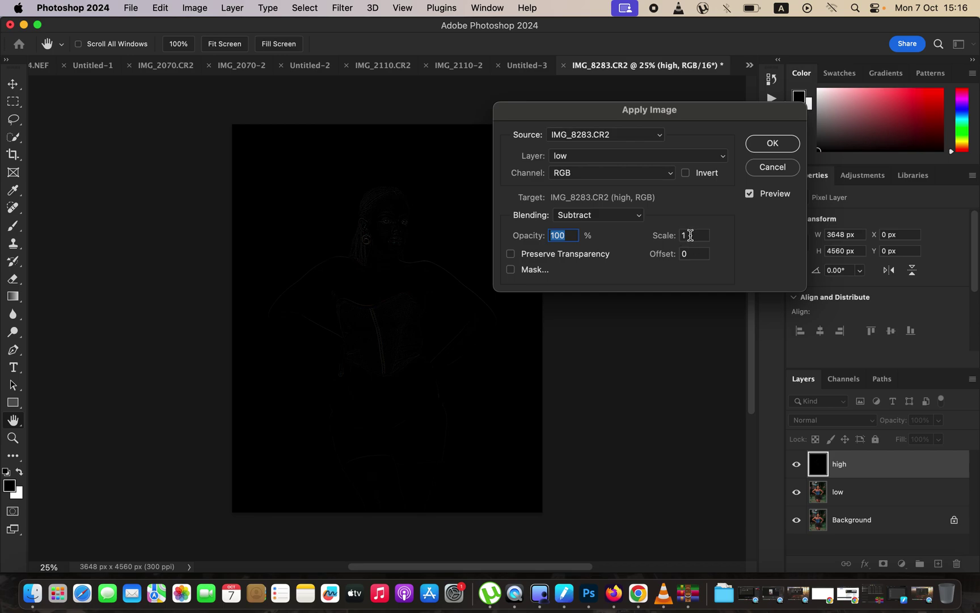
pyautogui.doubleClick(689, 236)
pyautogui.write('2')
pyautogui.write('12')
pyautogui.write('8')
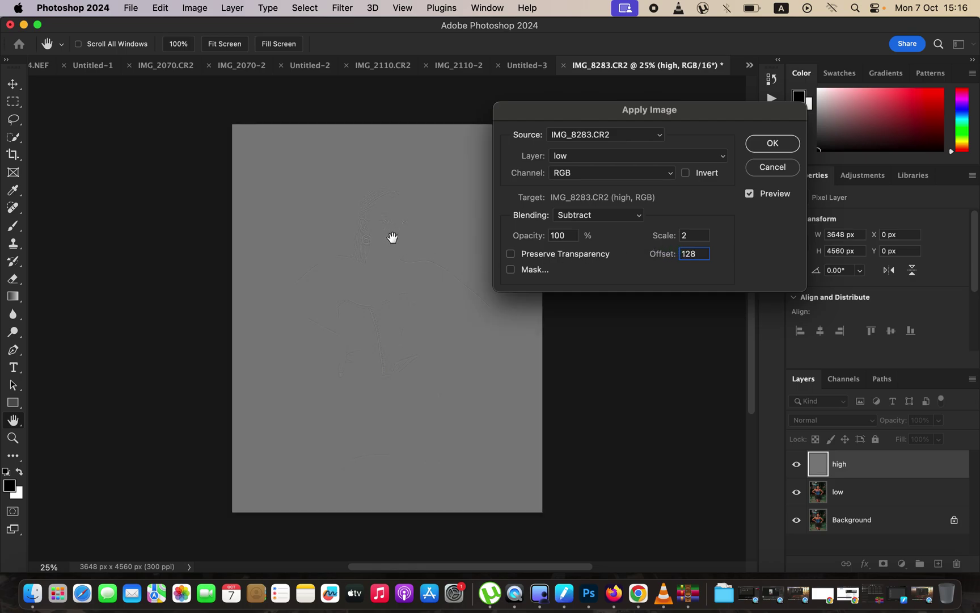
# Step: Apply the inverted low layer to high using Add blending, scale 2 and offset 0, and set the high layer's blend mode to Linear Light
pyautogui.click(603, 218)
pyautogui.click(605, 199)
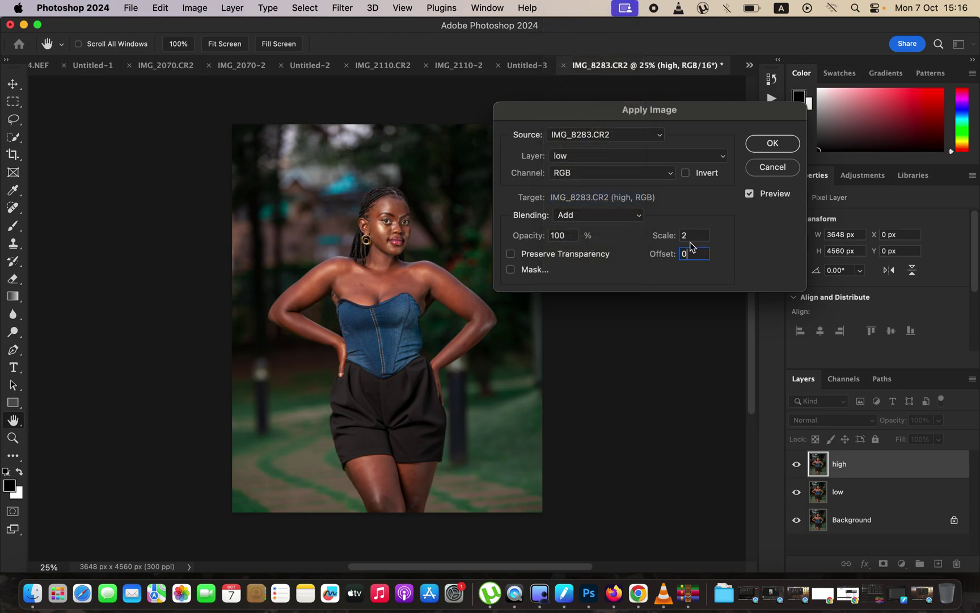
pyautogui.click(685, 173)
pyautogui.click(771, 149)
pyautogui.press('c')
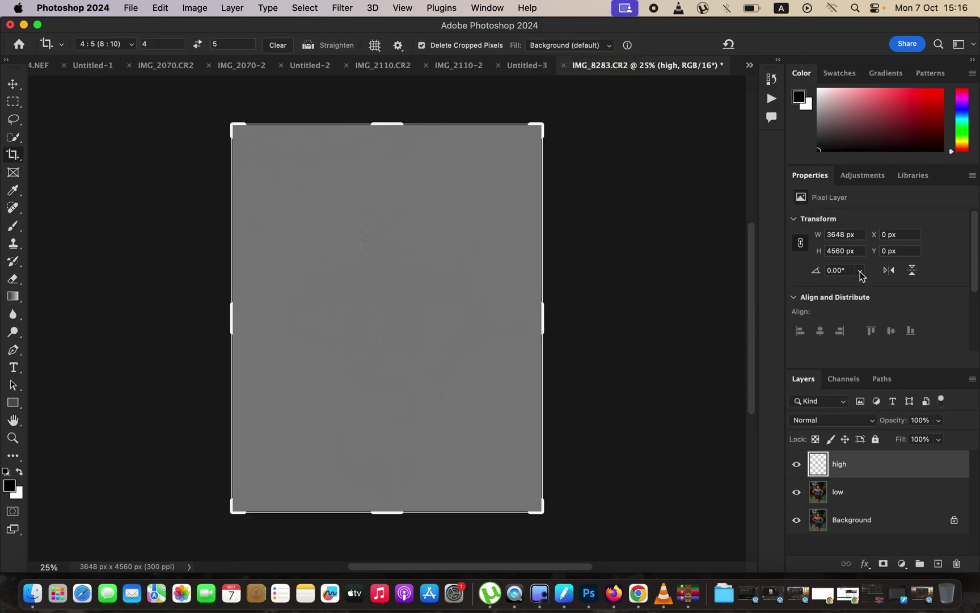
pyautogui.click(843, 422)
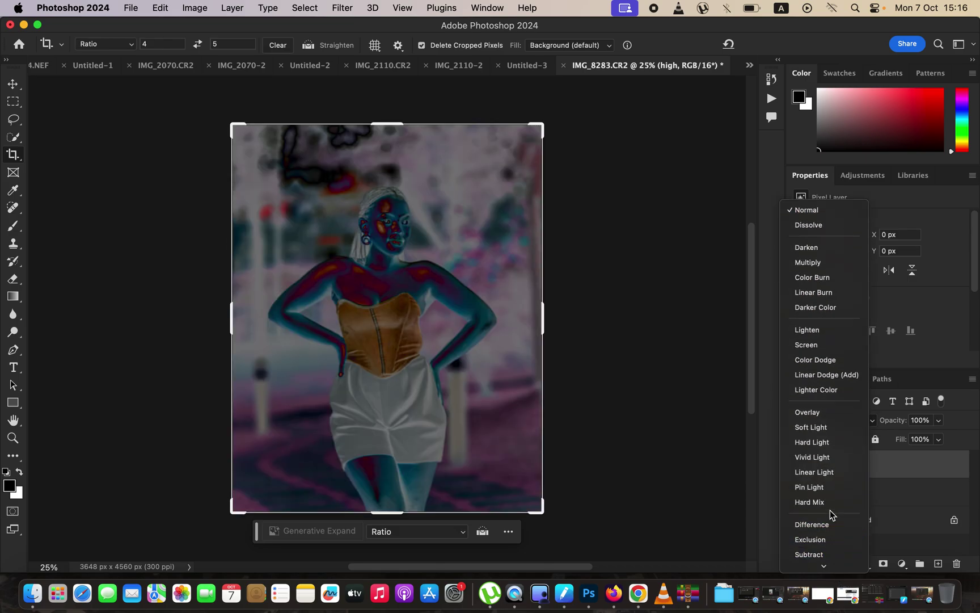
pyautogui.click(829, 473)
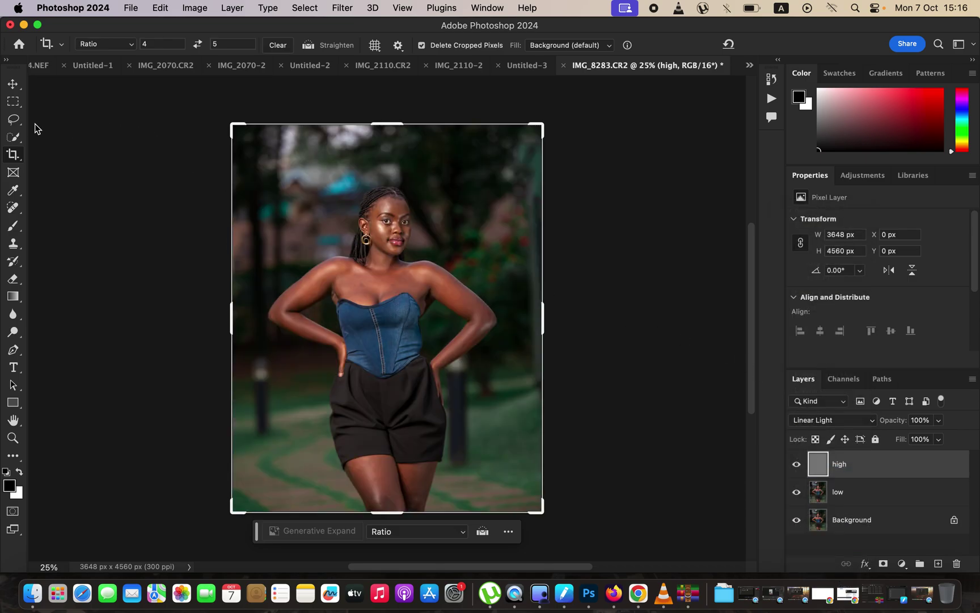
# Step: Group the high and low layers together and expand the new group
pyautogui.click(13, 119)
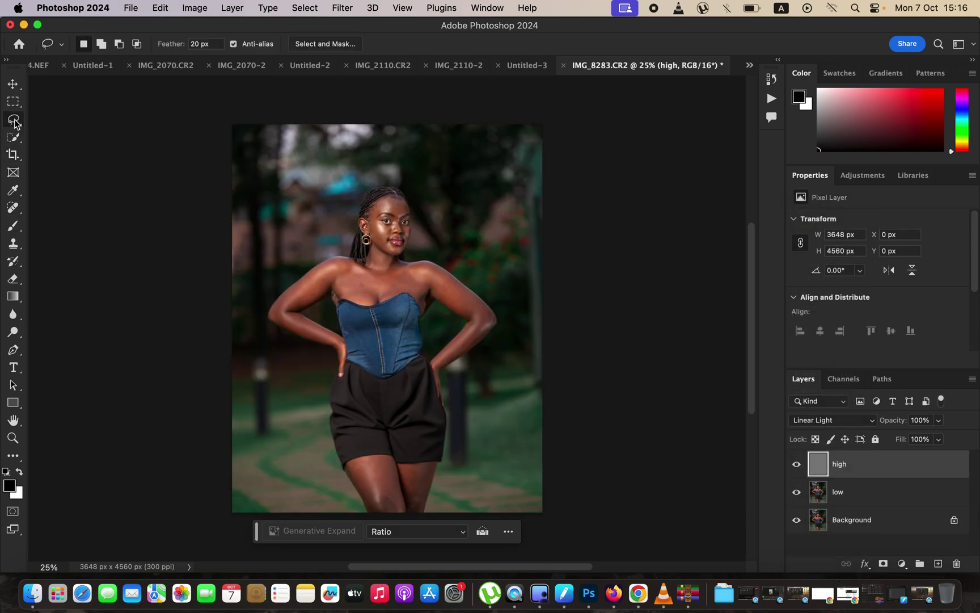
pyautogui.keyDown('shift'); pyautogui.click(913, 498); pyautogui.keyUp('shift')
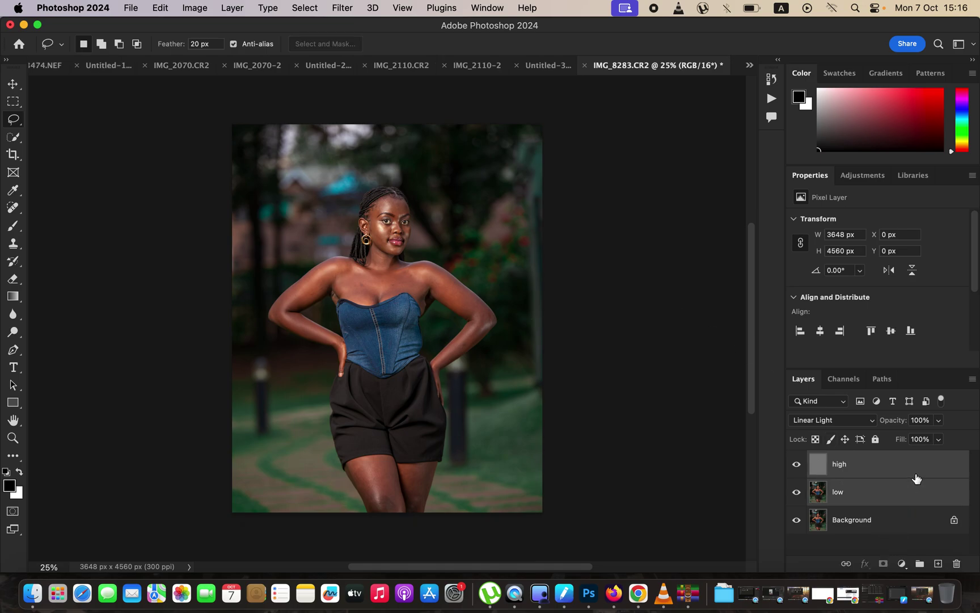
pyautogui.moveTo(913, 479); pyautogui.dragTo(920, 560)
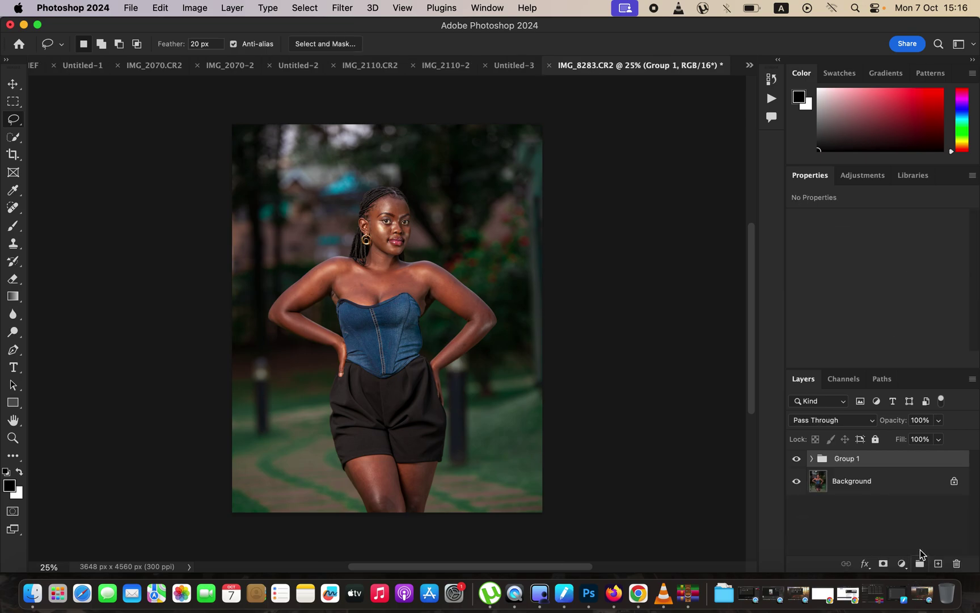
pyautogui.click(811, 459)
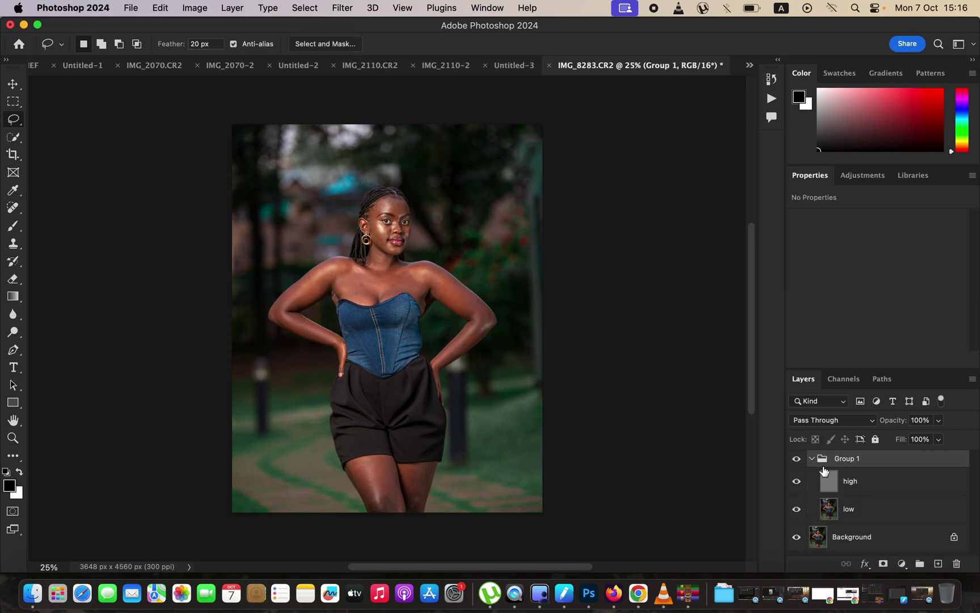
# Step: Hide the high layer, select the low layer, and choose the Mixer Brush with its paint load cleaned
pyautogui.click(797, 482)
pyautogui.click(872, 512)
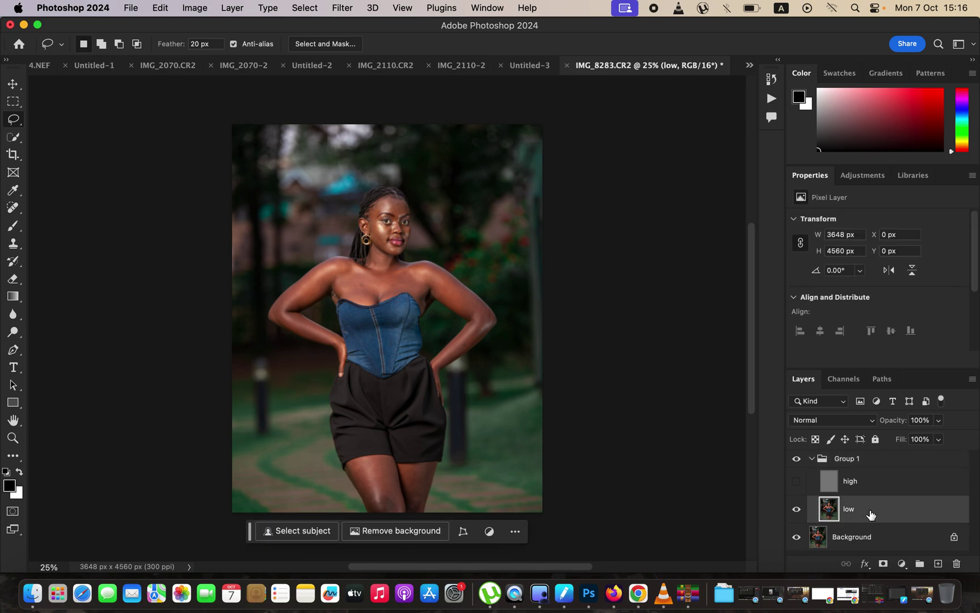
pyautogui.moveTo(19, 230); pyautogui.dragTo(77, 266)
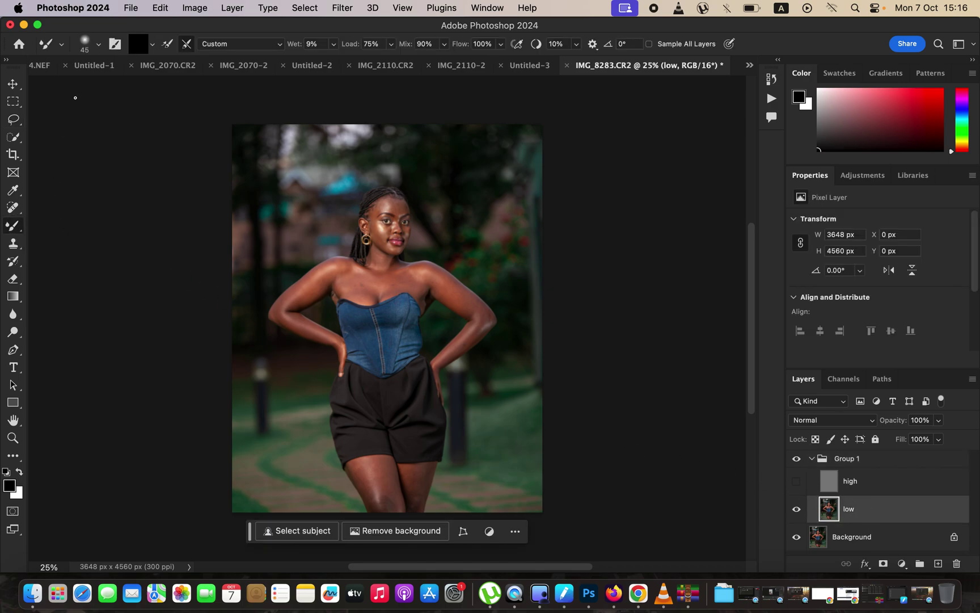
pyautogui.click(98, 46)
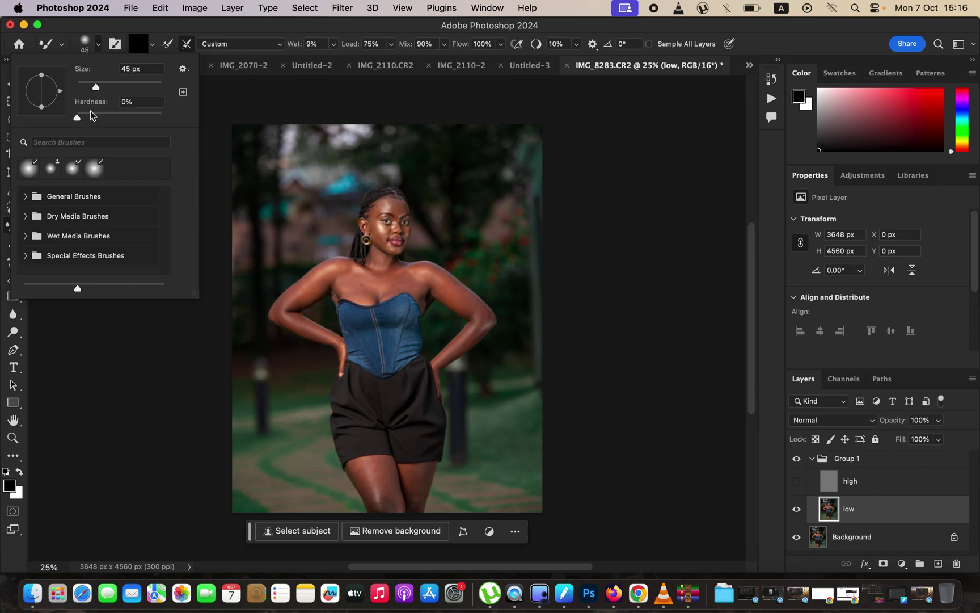
pyautogui.click(100, 46)
pyautogui.click(152, 44)
pyautogui.click(157, 73)
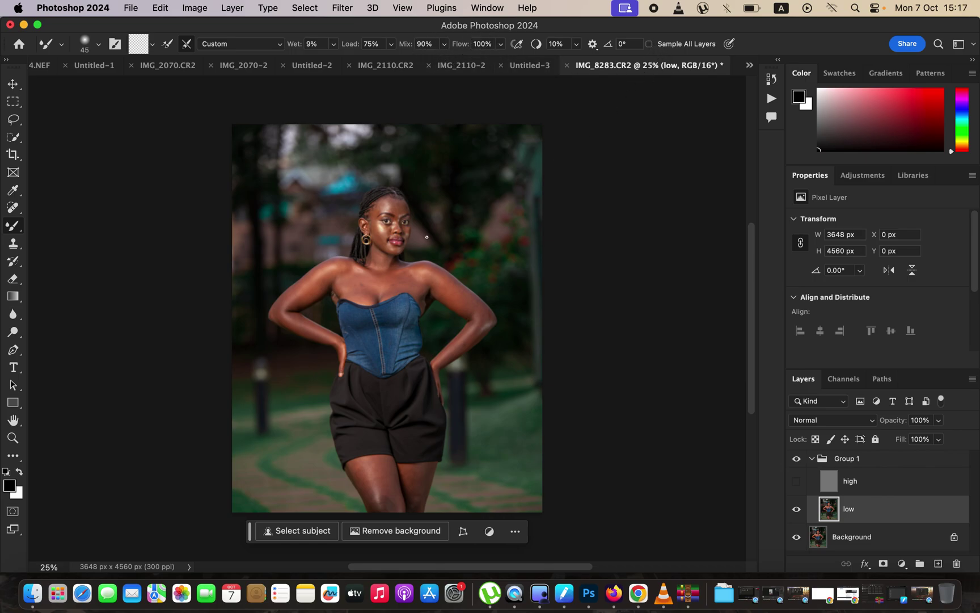
# Step: Smooth the skin of the face, neck, chest and arms on the low layer with the Mixer Brush, varying its size between 80 and 125
pyautogui.scroll(3, 380, 269)
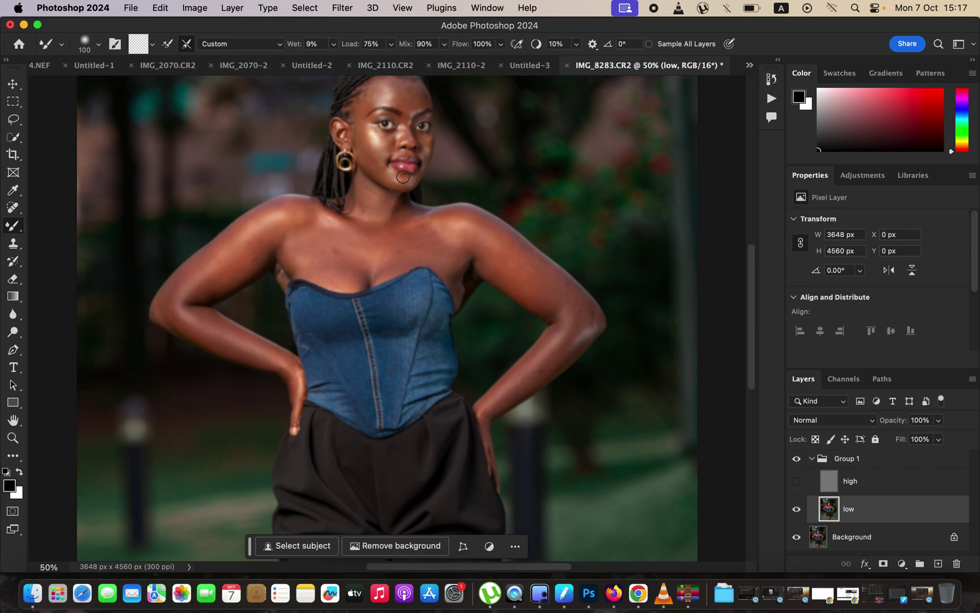
pyautogui.moveTo(443, 229); pyautogui.dragTo(444, 269)
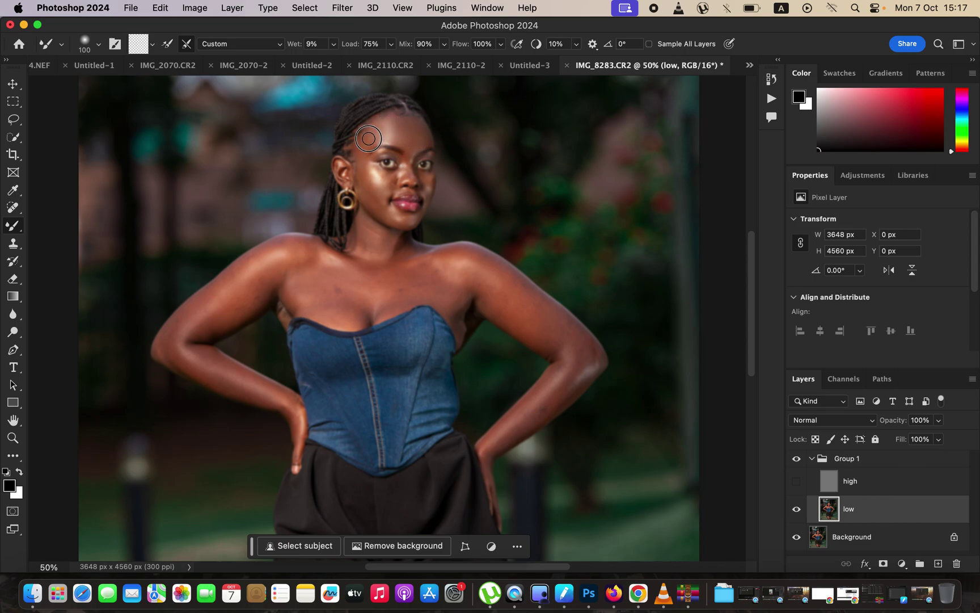
pyautogui.moveTo(396, 132)
pyautogui.mouseDown()
pyautogui.moveTo(376, 130)
pyautogui.moveTo(365, 147)
pyautogui.moveTo(378, 202)
pyautogui.moveTo(371, 193)
pyautogui.mouseUp()
pyautogui.moveTo(377, 175); pyautogui.dragTo(407, 168)
pyautogui.moveTo(395, 215)
pyautogui.mouseDown()
pyautogui.moveTo(407, 220)
pyautogui.moveTo(382, 207)
pyautogui.moveTo(379, 182)
pyautogui.moveTo(366, 180)
pyautogui.mouseUp()
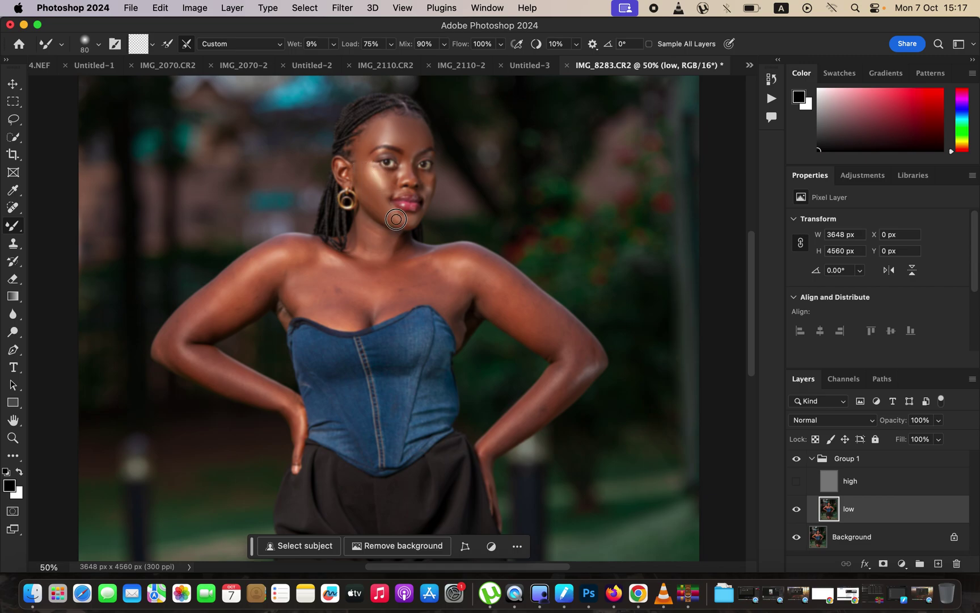
pyautogui.moveTo(430, 180)
pyautogui.mouseDown()
pyautogui.moveTo(429, 195)
pyautogui.moveTo(423, 153)
pyautogui.mouseUp()
pyautogui.moveTo(368, 232)
pyautogui.mouseDown()
pyautogui.moveTo(372, 249)
pyautogui.moveTo(383, 244)
pyautogui.moveTo(368, 237)
pyautogui.moveTo(369, 253)
pyautogui.moveTo(406, 252)
pyautogui.moveTo(364, 279)
pyautogui.moveTo(337, 280)
pyautogui.moveTo(357, 304)
pyautogui.moveTo(431, 272)
pyautogui.moveTo(418, 265)
pyautogui.moveTo(449, 262)
pyautogui.moveTo(492, 284)
pyautogui.moveTo(485, 260)
pyautogui.moveTo(589, 347)
pyautogui.moveTo(490, 302)
pyautogui.moveTo(508, 326)
pyautogui.moveTo(546, 343)
pyautogui.moveTo(485, 291)
pyautogui.moveTo(466, 286)
pyautogui.moveTo(456, 311)
pyautogui.moveTo(448, 279)
pyautogui.moveTo(426, 275)
pyautogui.moveTo(488, 280)
pyautogui.moveTo(499, 266)
pyautogui.moveTo(589, 343)
pyautogui.moveTo(552, 396)
pyautogui.moveTo(500, 435)
pyautogui.moveTo(575, 366)
pyautogui.moveTo(569, 344)
pyautogui.moveTo(580, 348)
pyautogui.moveTo(526, 406)
pyautogui.moveTo(582, 376)
pyautogui.moveTo(491, 445)
pyautogui.mouseUp()
pyautogui.moveTo(287, 404)
pyautogui.mouseDown()
pyautogui.moveTo(208, 358)
pyautogui.moveTo(228, 371)
pyautogui.moveTo(189, 361)
pyautogui.moveTo(286, 402)
pyautogui.moveTo(187, 344)
pyautogui.moveTo(183, 320)
pyautogui.moveTo(163, 341)
pyautogui.moveTo(263, 260)
pyautogui.moveTo(281, 266)
pyautogui.moveTo(206, 326)
pyautogui.moveTo(254, 286)
pyautogui.moveTo(289, 279)
pyautogui.moveTo(281, 274)
pyautogui.moveTo(293, 255)
pyautogui.moveTo(335, 266)
pyautogui.moveTo(306, 301)
pyautogui.moveTo(296, 290)
pyautogui.moveTo(349, 317)
pyautogui.moveTo(341, 318)
pyautogui.moveTo(375, 299)
pyautogui.moveTo(360, 316)
pyautogui.moveTo(373, 273)
pyautogui.moveTo(267, 249)
pyautogui.moveTo(216, 289)
pyautogui.moveTo(160, 355)
pyautogui.moveTo(197, 355)
pyautogui.mouseUp()
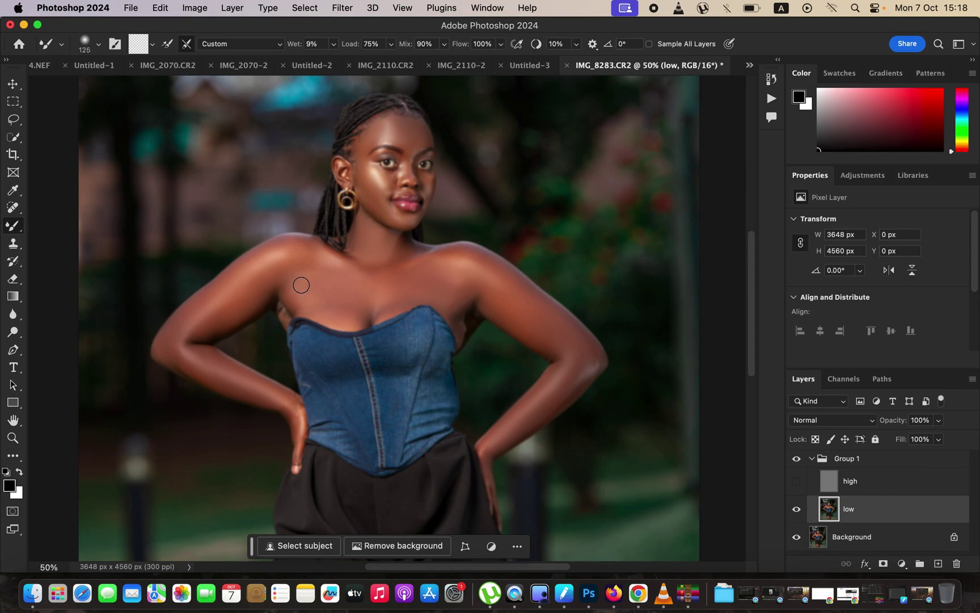
# Step: Finish smoothing the skin of the chest and thighs on the low layer with the Mixer Brush and show the high layer again
pyautogui.moveTo(277, 299)
pyautogui.mouseDown()
pyautogui.moveTo(284, 309)
pyautogui.moveTo(278, 299)
pyautogui.moveTo(291, 291)
pyautogui.moveTo(337, 310)
pyautogui.moveTo(380, 309)
pyautogui.mouseUp()
pyautogui.moveTo(472, 298)
pyautogui.mouseDown()
pyautogui.moveTo(465, 328)
pyautogui.moveTo(475, 309)
pyautogui.moveTo(459, 312)
pyautogui.moveTo(485, 294)
pyautogui.moveTo(471, 315)
pyautogui.moveTo(484, 299)
pyautogui.moveTo(428, 293)
pyautogui.moveTo(377, 314)
pyautogui.moveTo(389, 285)
pyautogui.moveTo(375, 265)
pyautogui.mouseUp()
pyautogui.press('[')
pyautogui.moveTo(433, 411); pyautogui.dragTo(431, 158)
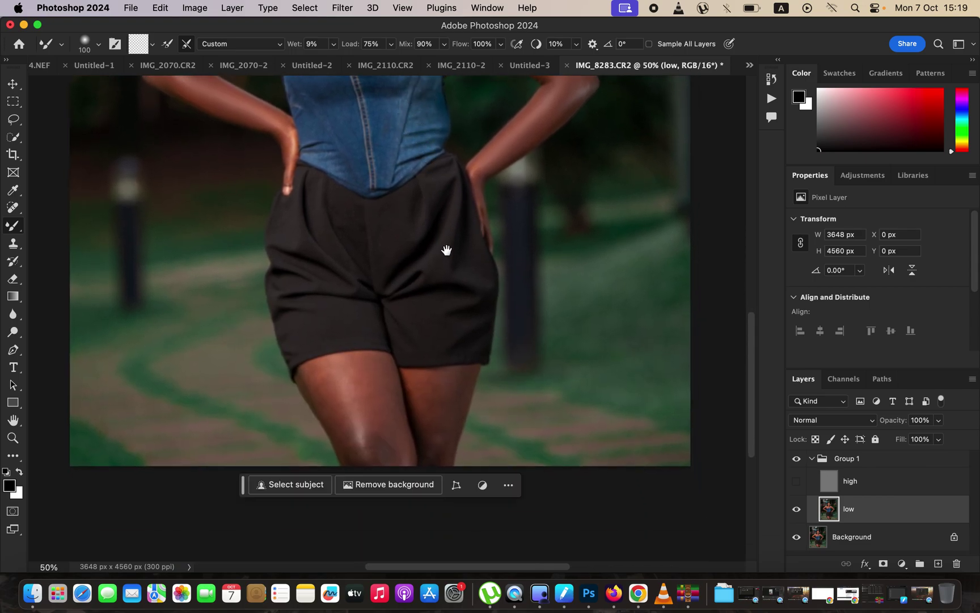
pyautogui.press(']')
pyautogui.moveTo(746, 418); pyautogui.dragTo(759, 351)
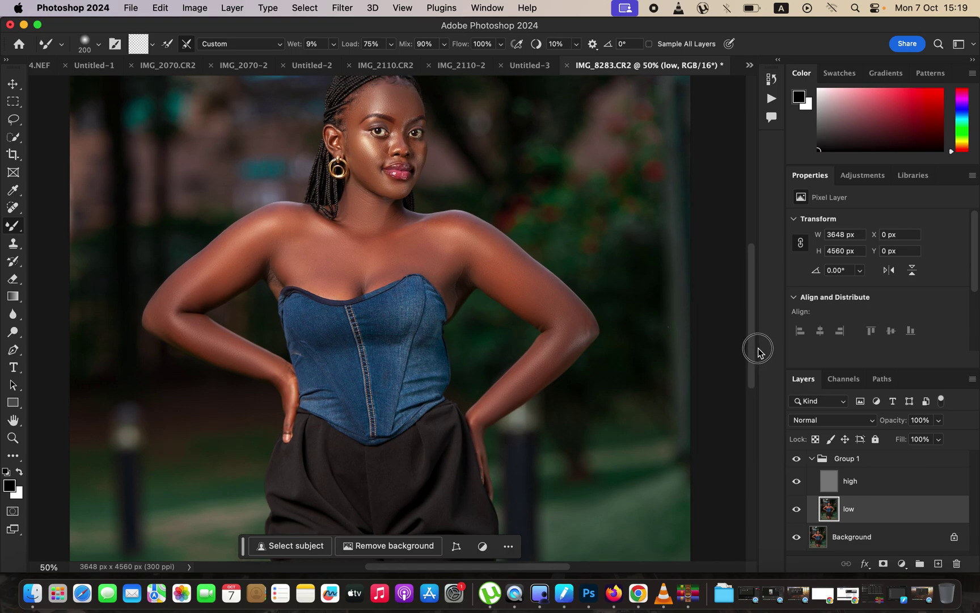
# Step: Toggle Group 1's visibility to compare the skin on the upper body before and after smoothing
pyautogui.click(796, 462)
pyautogui.click(797, 462)
pyautogui.click(798, 463)
pyautogui.click(799, 463)
pyautogui.click(799, 462)
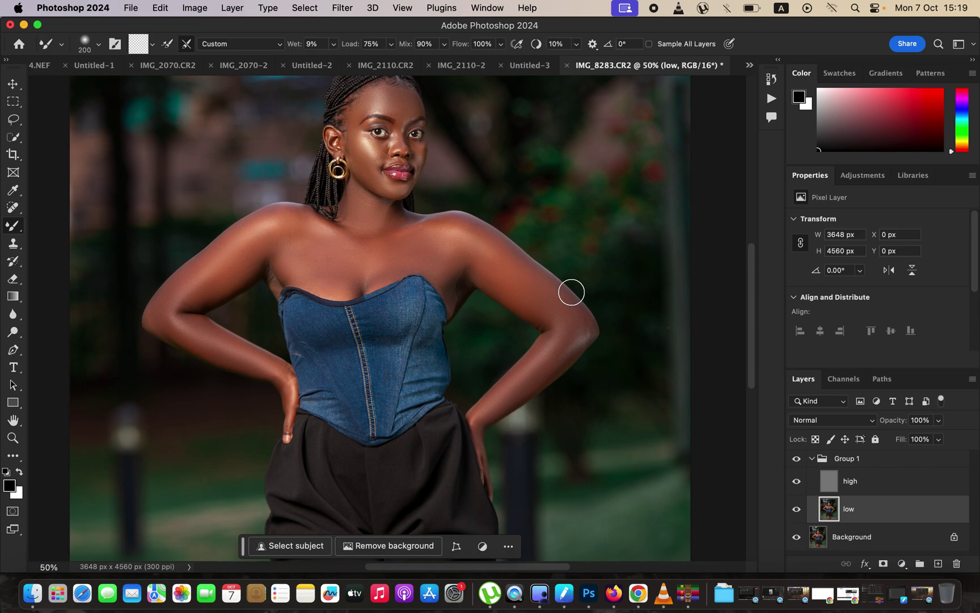
# Step: Clean up blemishes around the nose and cheek on the high layer with the Clone Stamp at size 20, sampling nearby skin texture
pyautogui.click(868, 486)
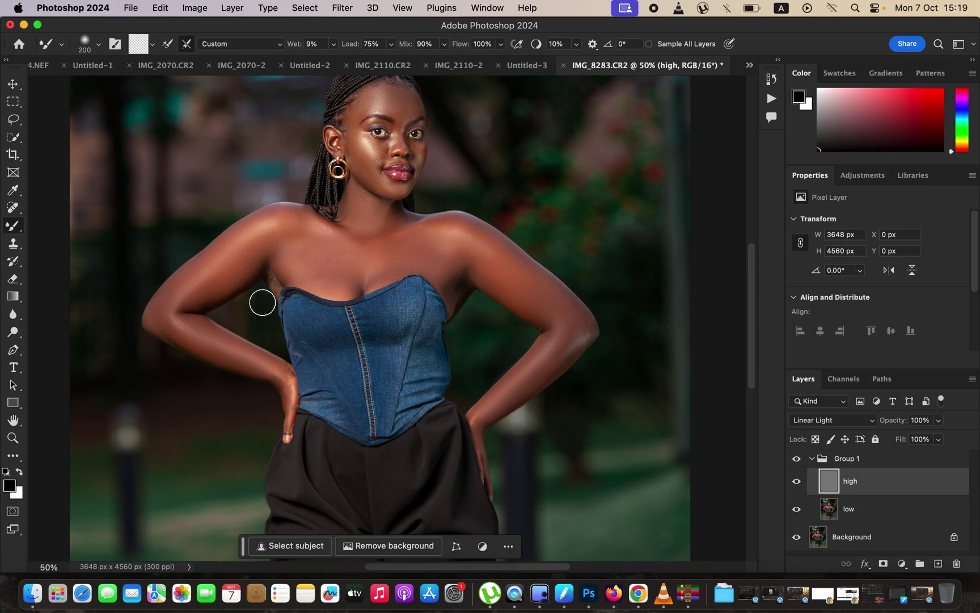
pyautogui.click(13, 244)
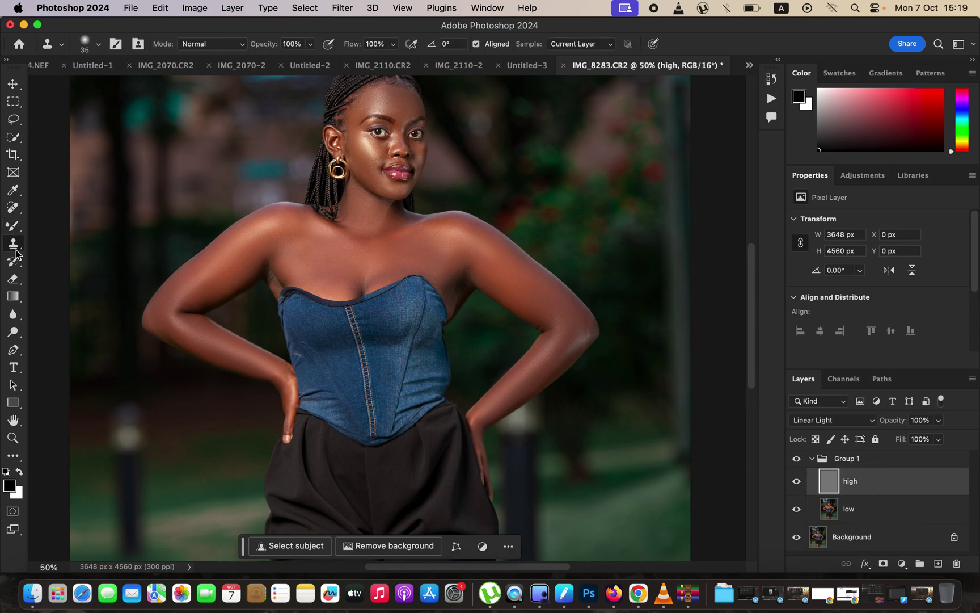
pyautogui.press('super+plus')
pyautogui.press('super+plus')
pyautogui.press('super+plus')
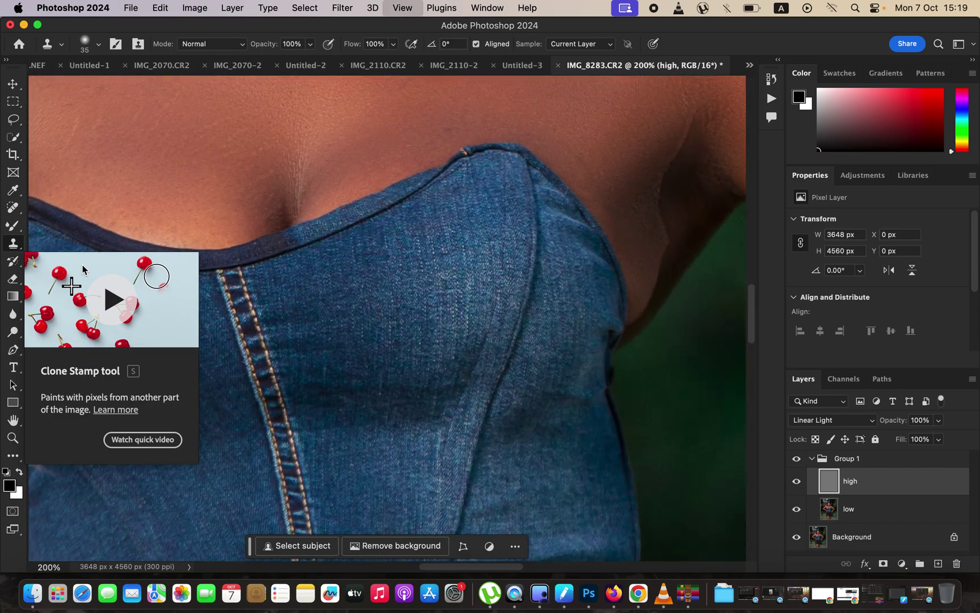
pyautogui.scroll(15, 407, 185)
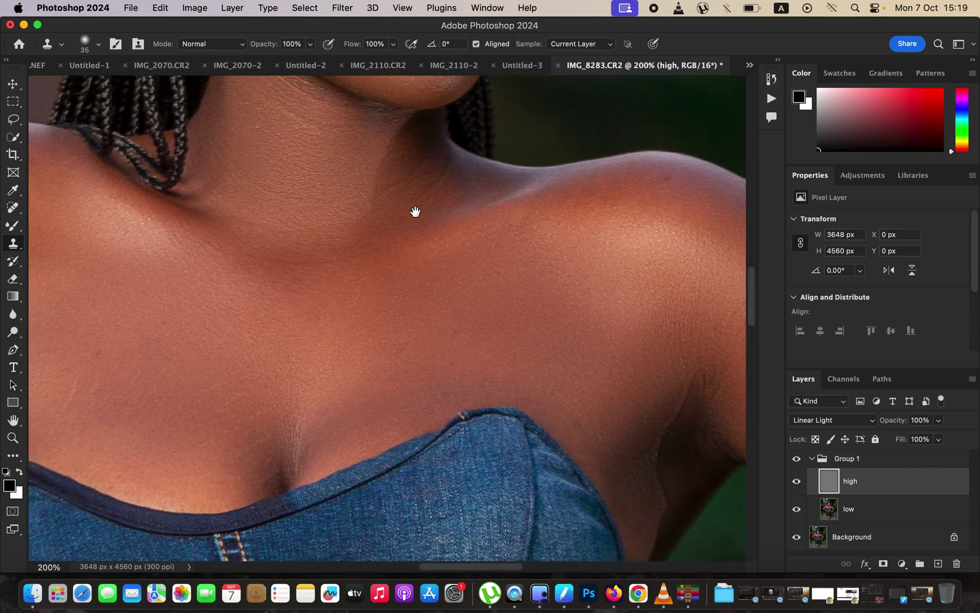
pyautogui.scroll(5, 414, 337)
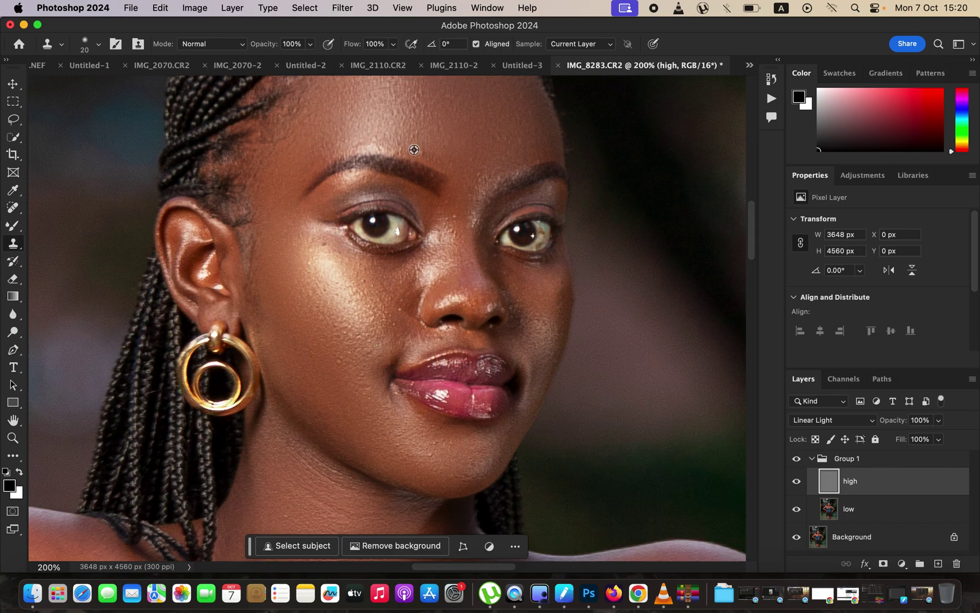
pyautogui.keyDown('alt'); pyautogui.click(456, 218); pyautogui.keyUp('alt')
pyautogui.click(460, 235)
pyautogui.keyDown('alt'); pyautogui.click(455, 329); pyautogui.keyUp('alt')
pyautogui.click(502, 350)
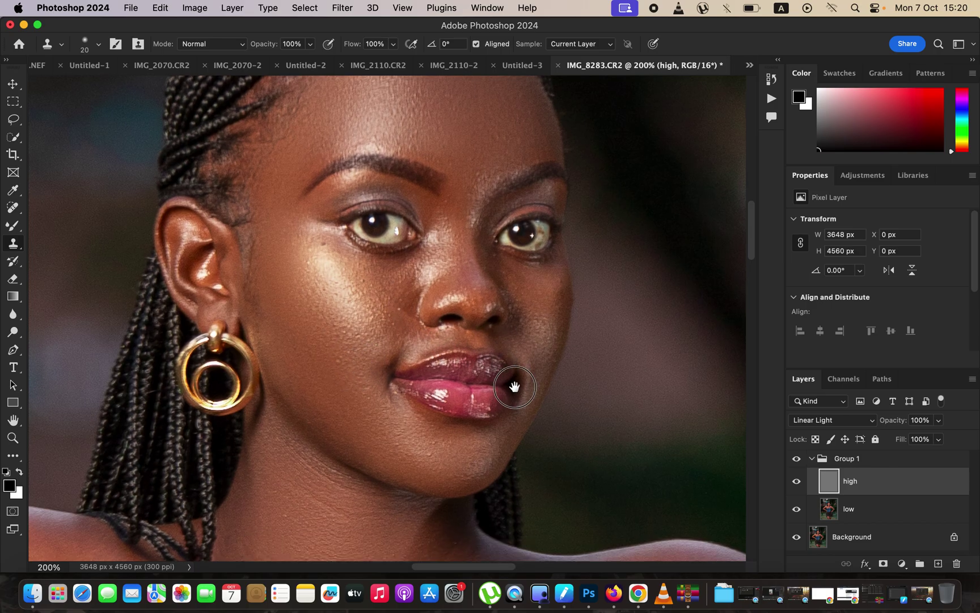
# Step: Clone clean texture over the skin crease beside the armpit on the high layer with the Clone Stamp at size 40
pyautogui.moveTo(513, 376); pyautogui.dragTo(507, 171)
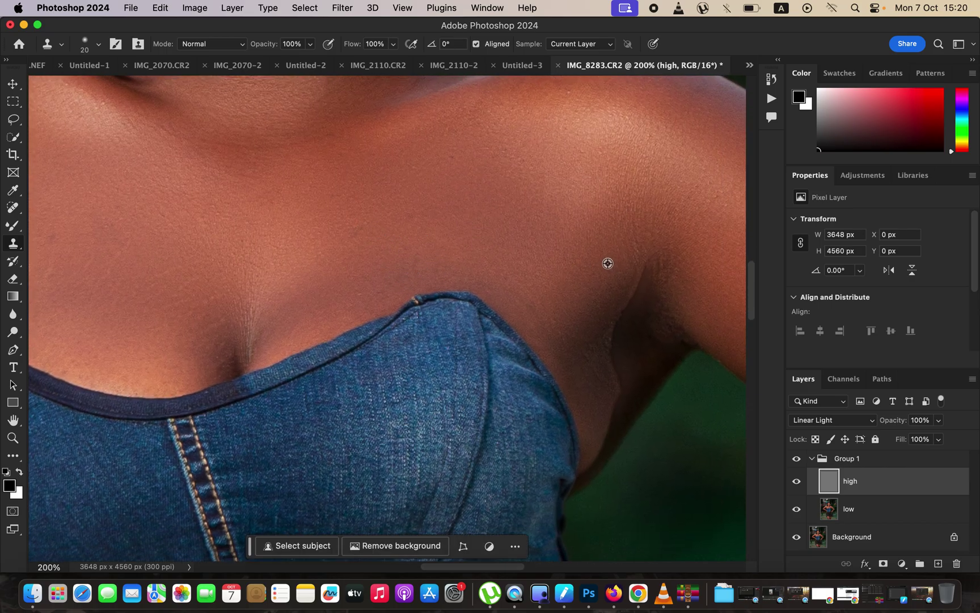
pyautogui.press(']')
pyautogui.press(']')
pyautogui.moveTo(623, 274)
pyautogui.mouseDown()
pyautogui.moveTo(605, 331)
pyautogui.moveTo(602, 293)
pyautogui.moveTo(610, 341)
pyautogui.moveTo(602, 314)
pyautogui.mouseUp()
# Step: Collapse Group 1 and toggle its visibility to compare the whole portrait with and without the retouching
pyautogui.press('super+minus')
pyautogui.press('super+minus')
pyautogui.press('super+minus')
pyautogui.press('super+minus')
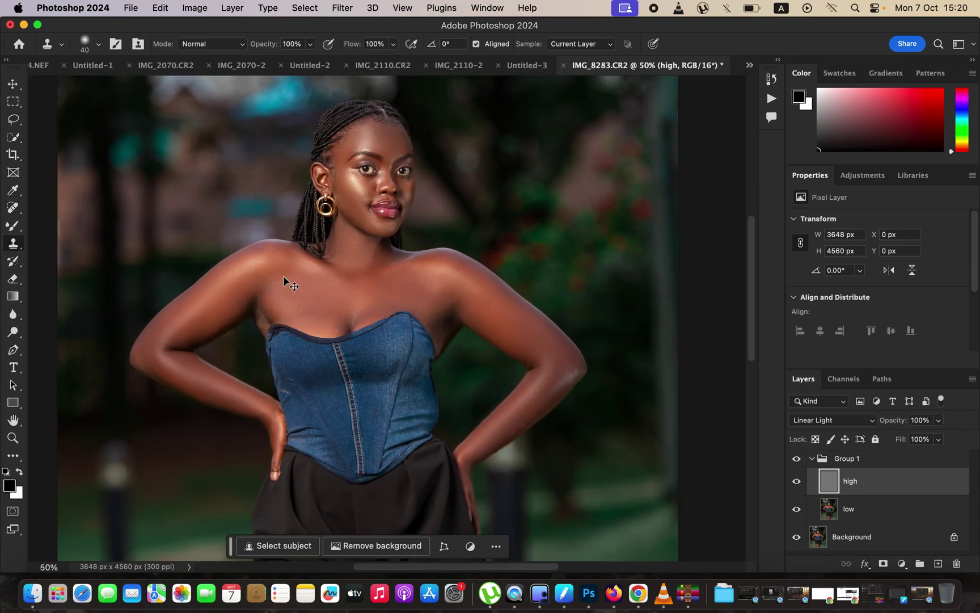
pyautogui.press('super+minus')
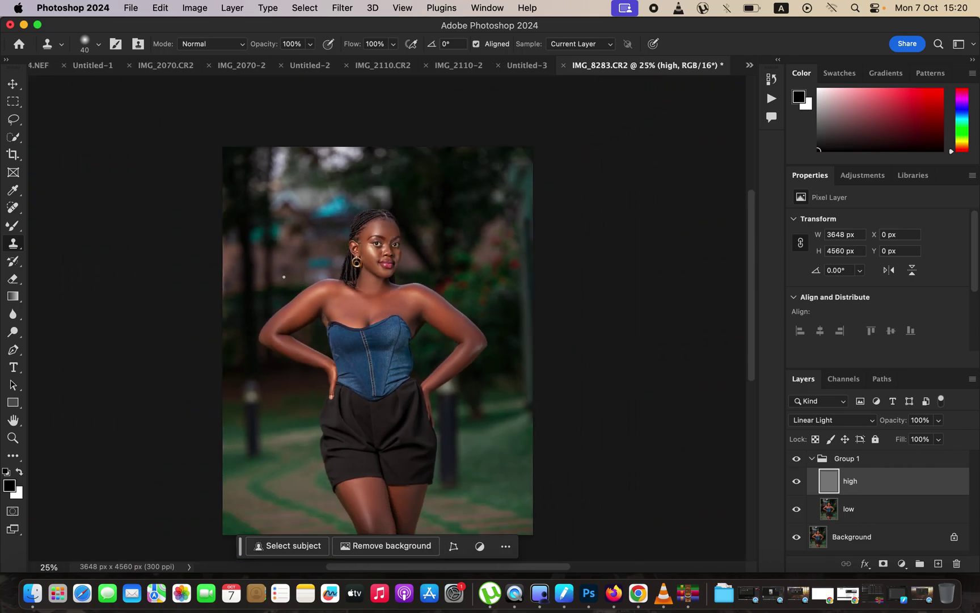
pyautogui.click(813, 460)
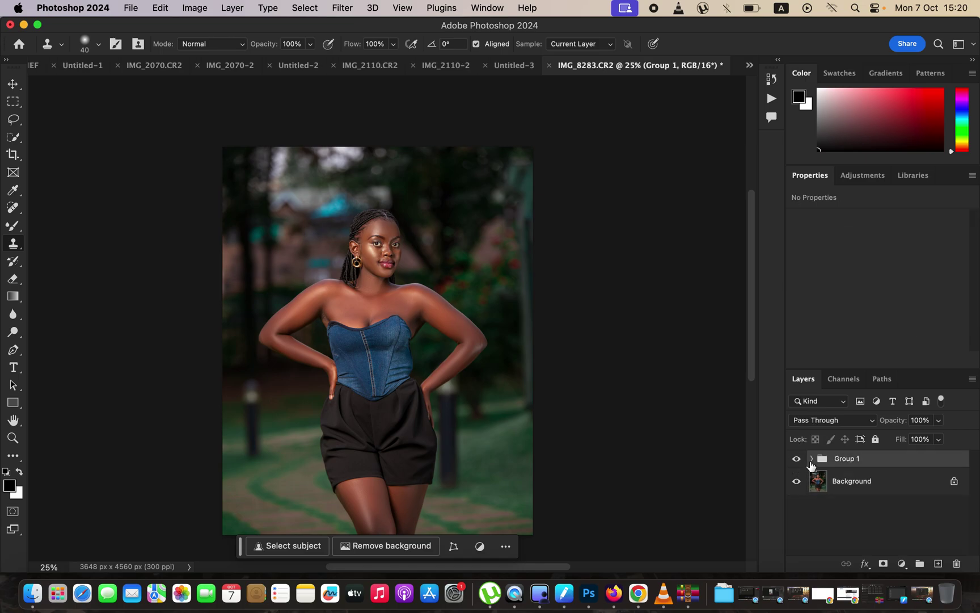
pyautogui.click(797, 459)
pyautogui.click(797, 459)
pyautogui.click(797, 460)
pyautogui.click(797, 460)
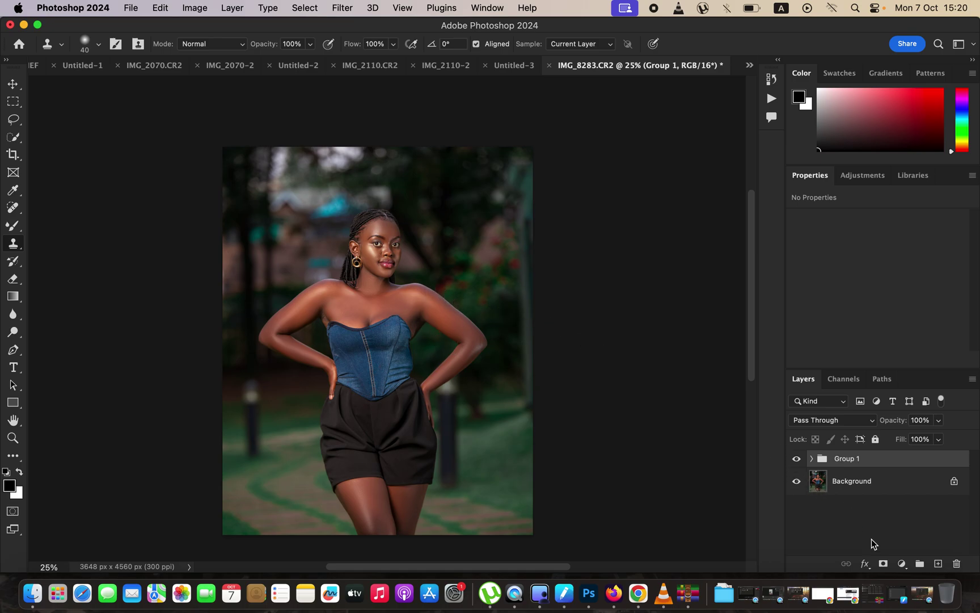
# Step: Add a Gradient Map adjustment layer above Group 1 and hide it so the original skin colors can be sampled
pyautogui.click(902, 564)
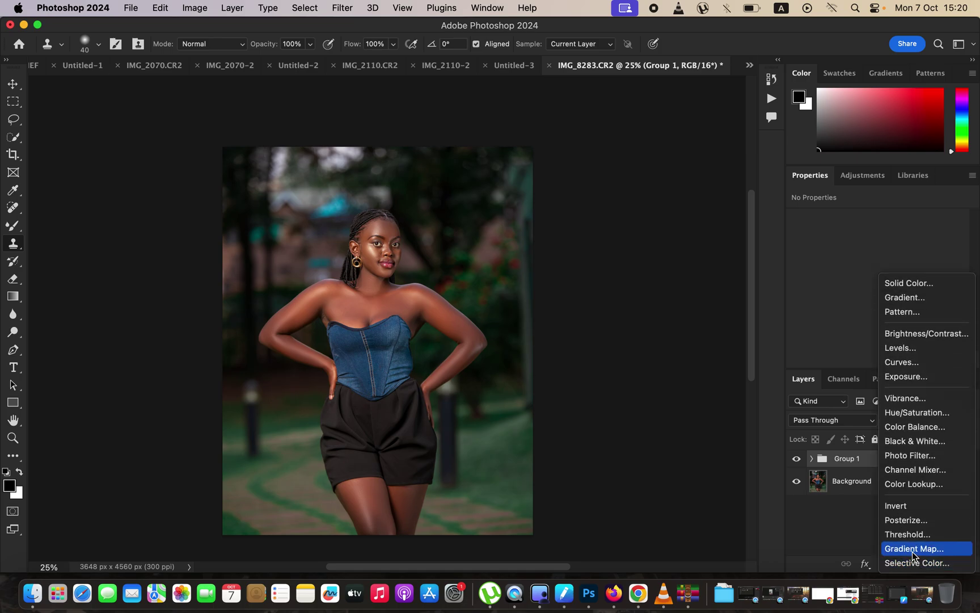
pyautogui.click(915, 548)
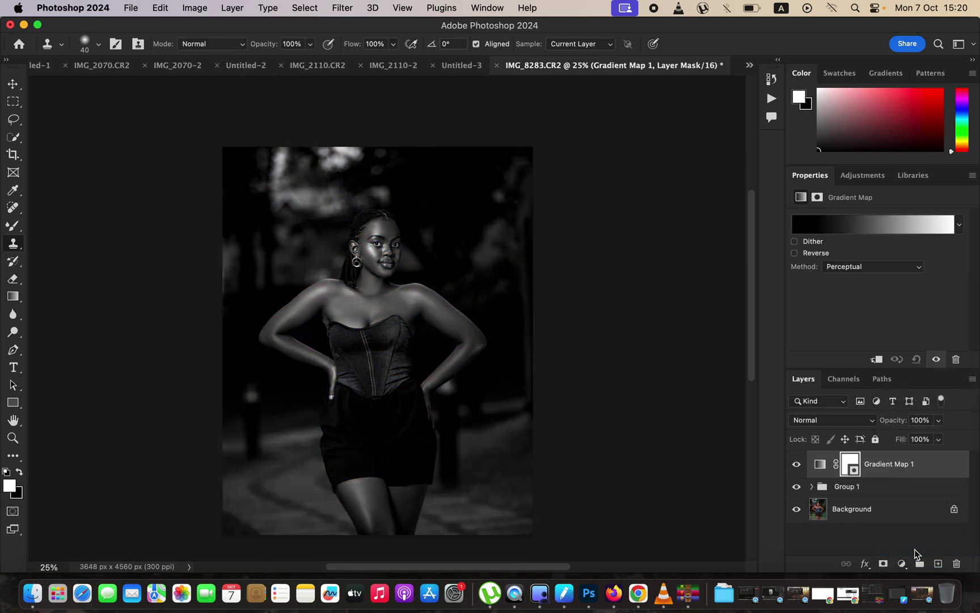
pyautogui.click(820, 465)
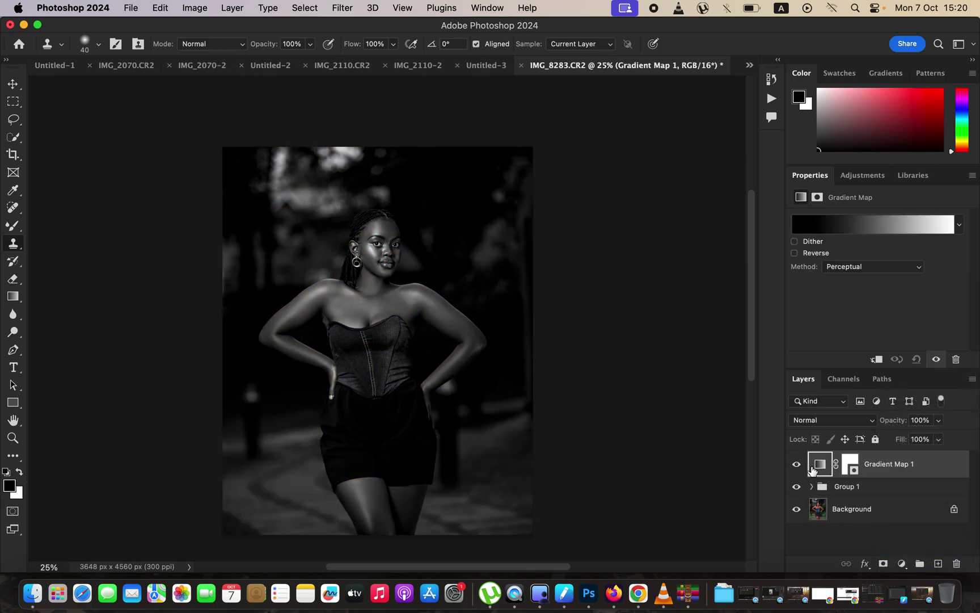
pyautogui.click(797, 466)
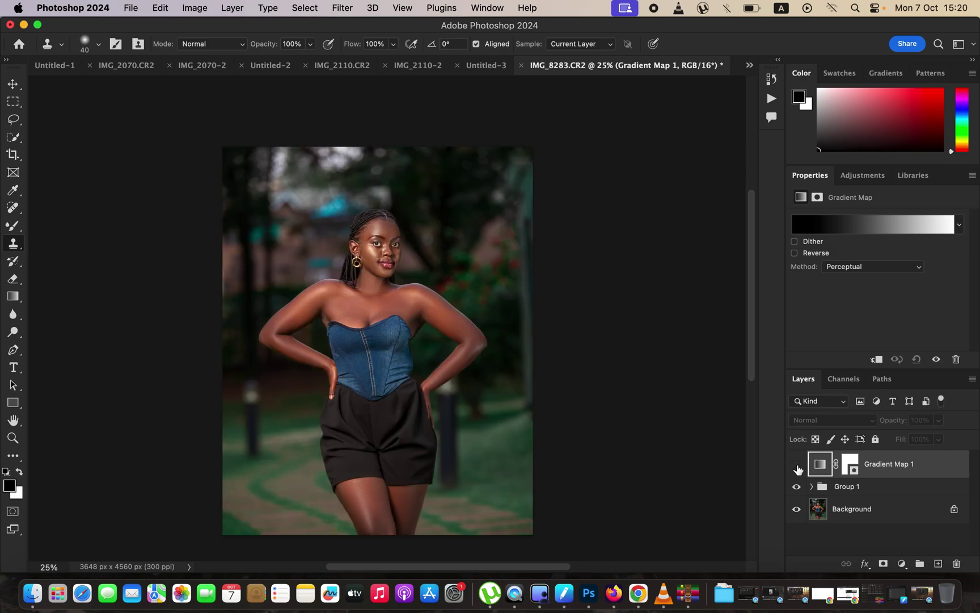
# Step: Open the gradient map's gradient for editing with the eyedropper sampling a 5 by 5 Average from All Layers
pyautogui.click(867, 227)
pyautogui.click(165, 44)
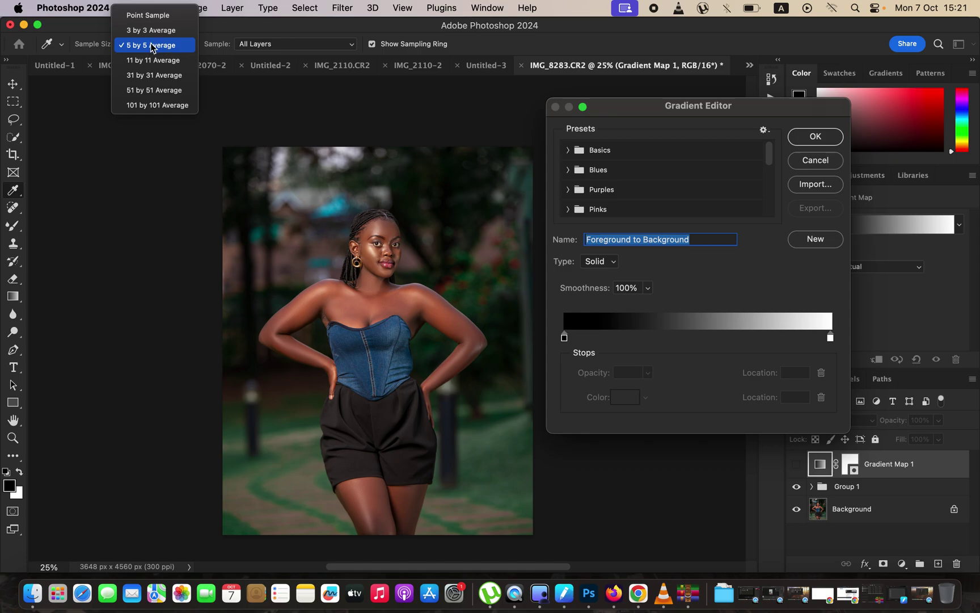
pyautogui.click(155, 45)
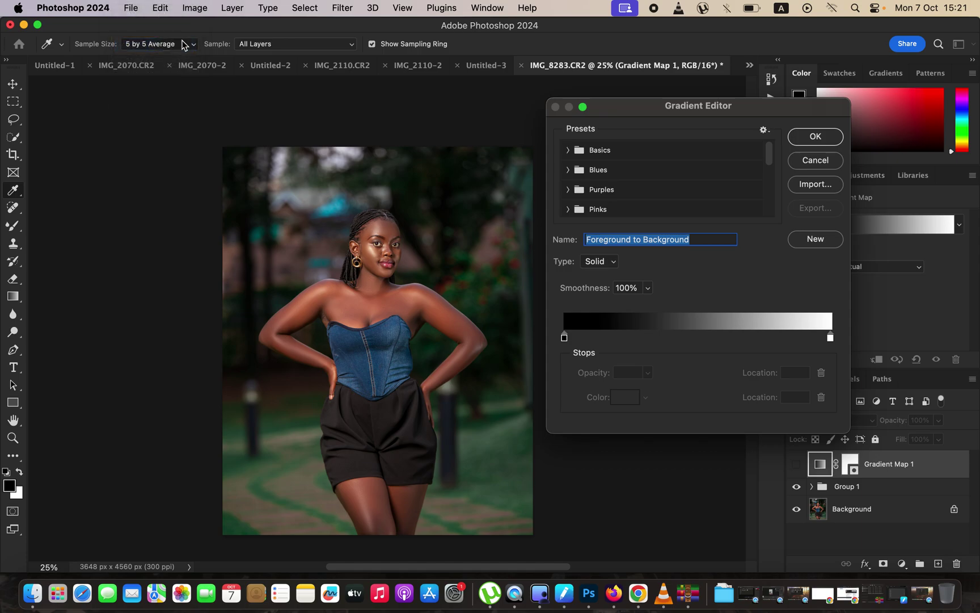
pyautogui.click(289, 49)
pyautogui.click(291, 42)
# Step: Set the gradient's black starting stop to the dark skin shadow color #23140f sampled beside the neck
pyautogui.click(564, 338)
pyautogui.click(620, 405)
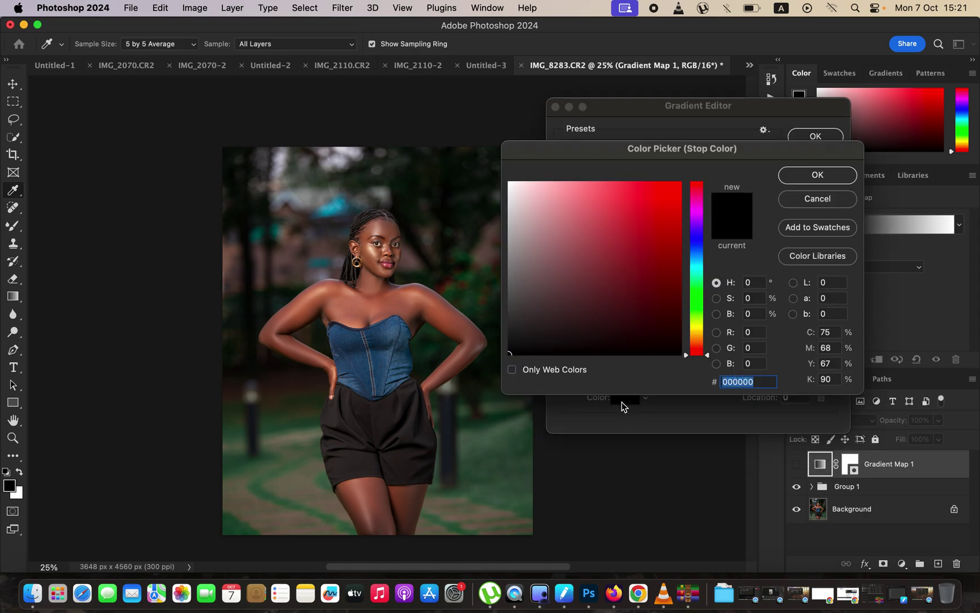
pyautogui.press('super+equal')
pyautogui.press('super+equal')
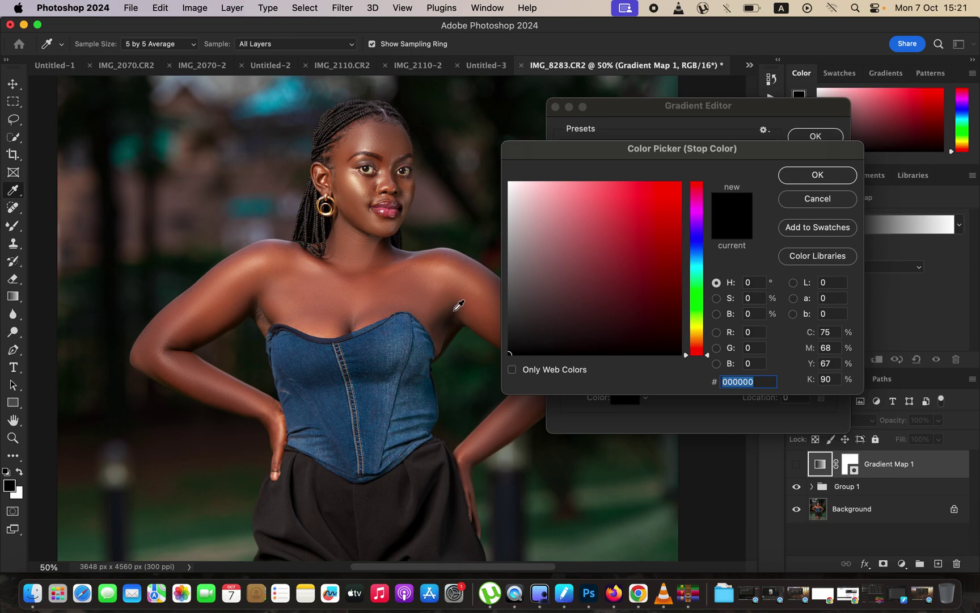
pyautogui.click(461, 310)
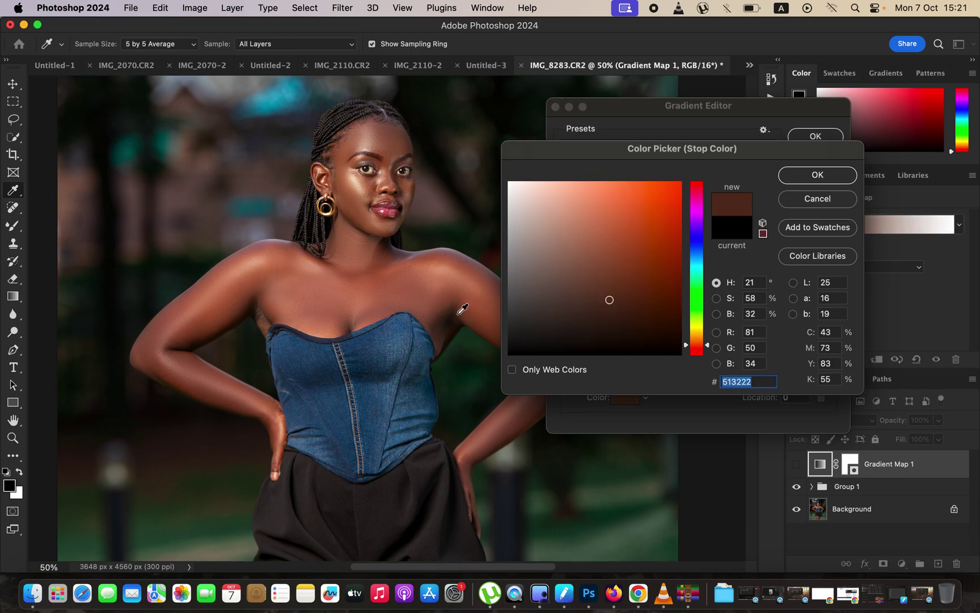
pyautogui.click(391, 244)
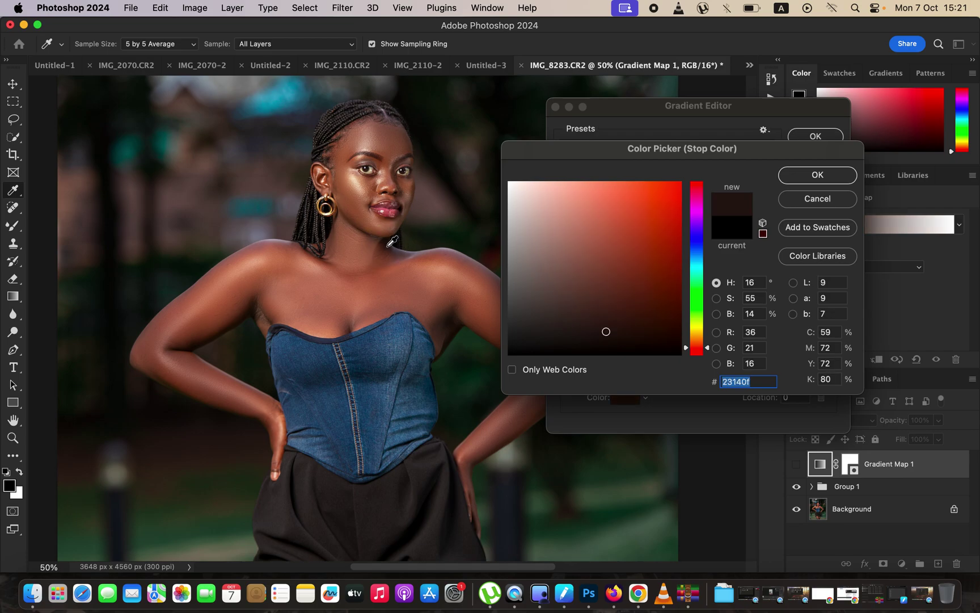
pyautogui.click(808, 176)
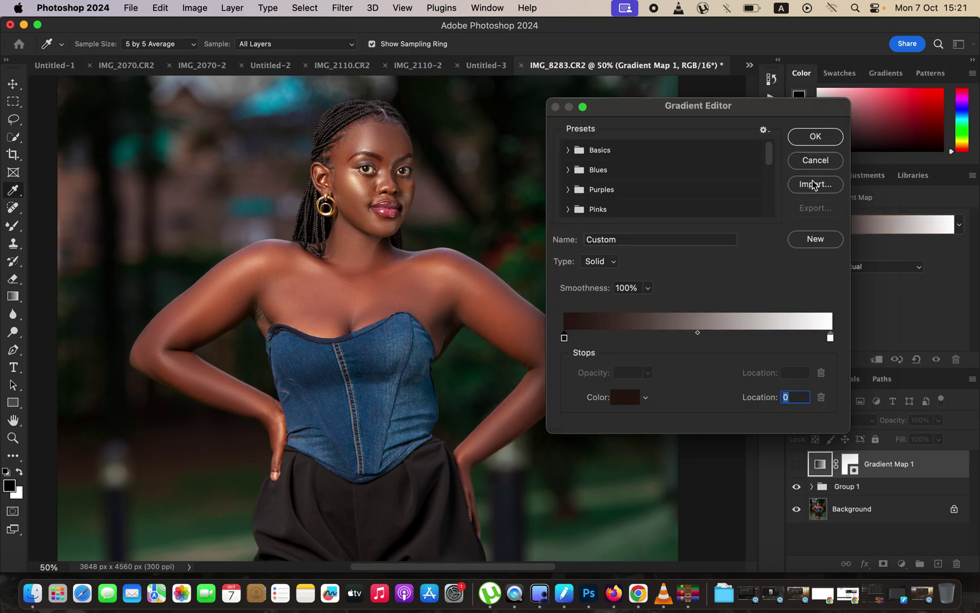
# Step: Set the gradient's white end stop to the bright skin highlight color #d9a98c sampled from the shoulder
pyautogui.click(831, 338)
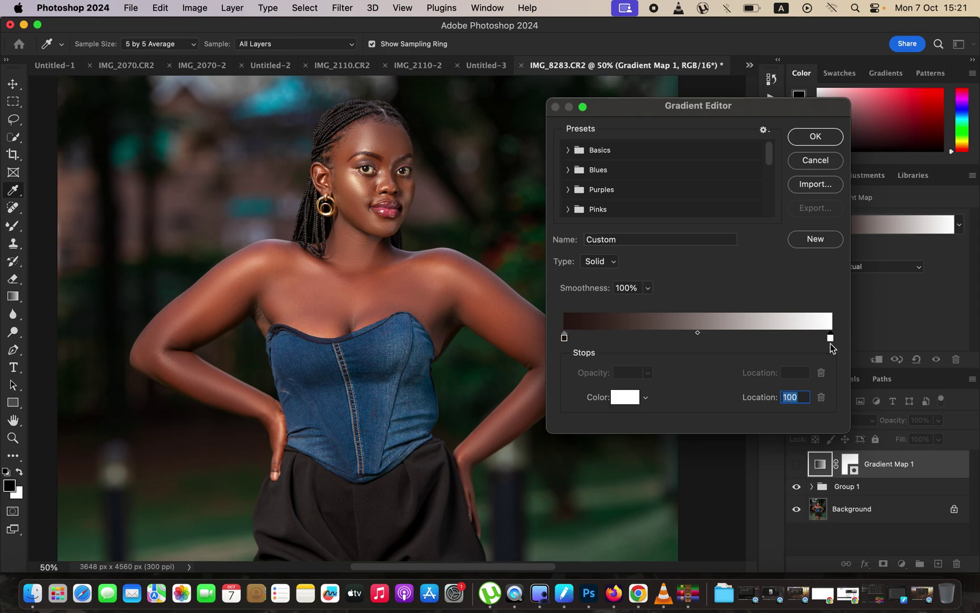
pyautogui.click(624, 400)
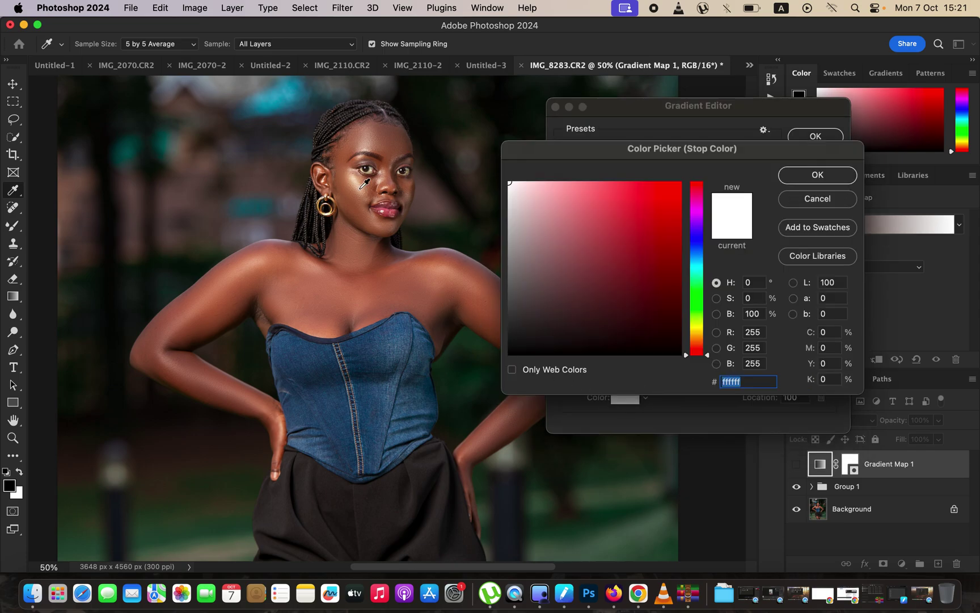
pyautogui.click(361, 181)
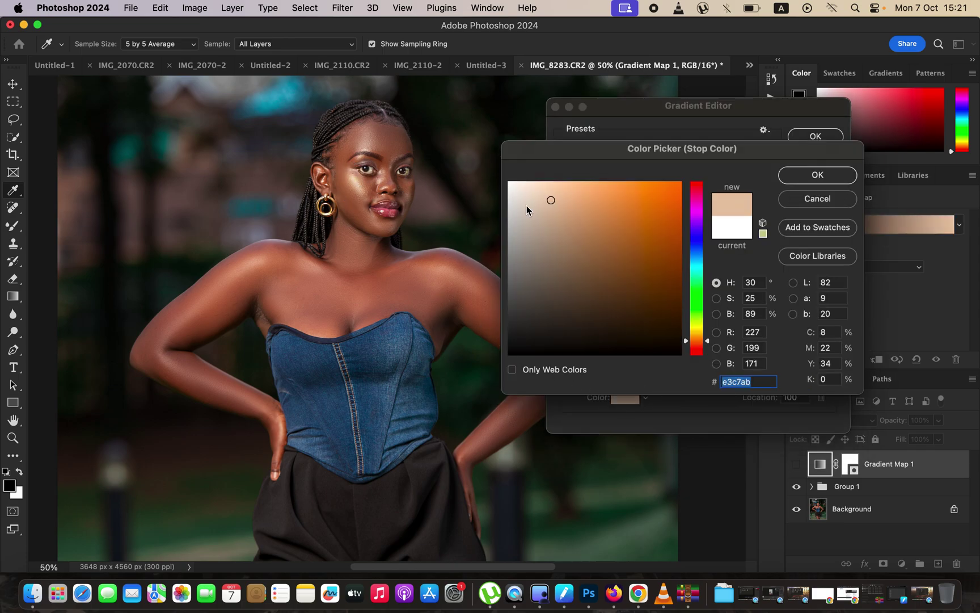
pyautogui.click(259, 257)
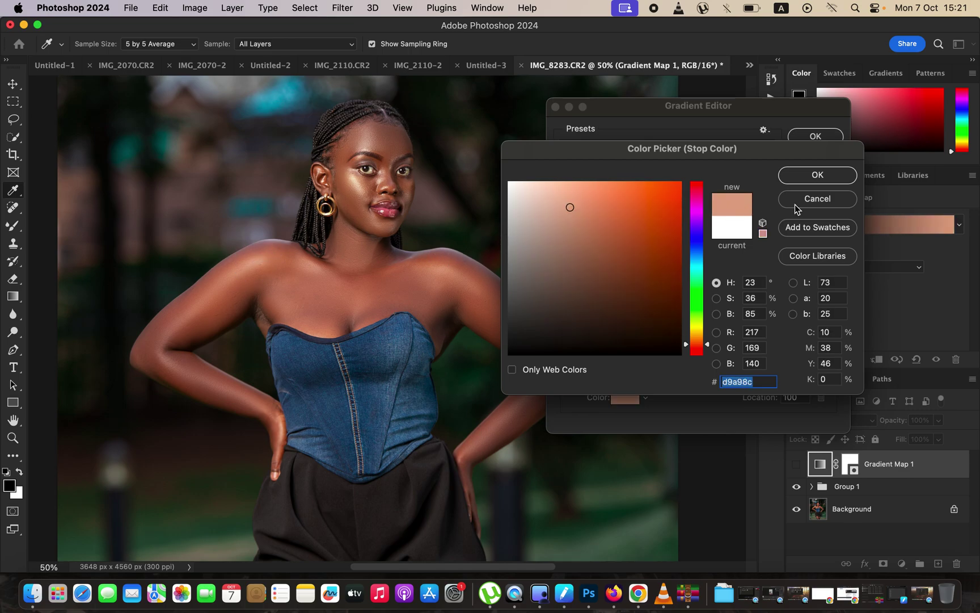
pyautogui.click(821, 176)
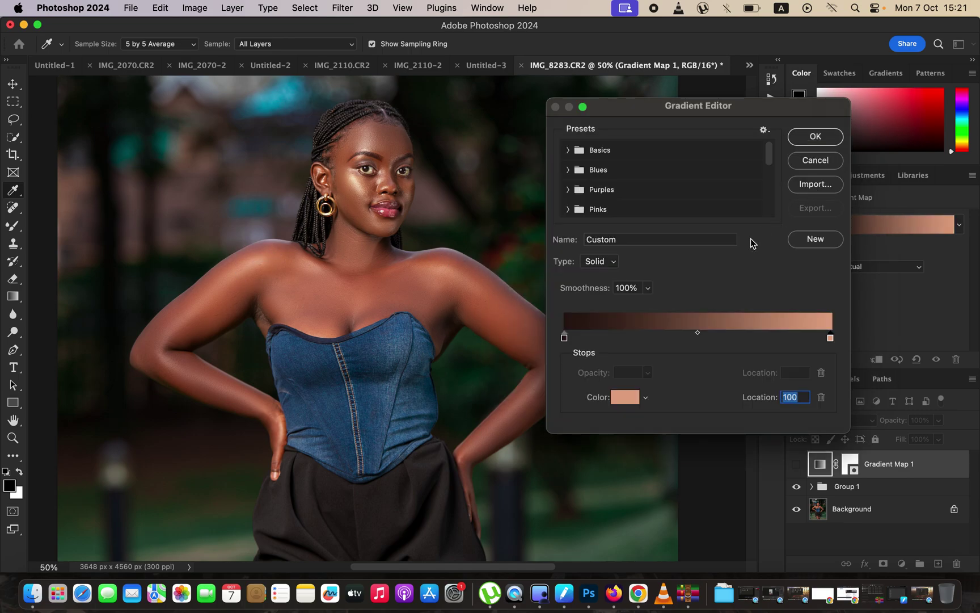
# Step: Add a middle color stop at location 50 and set it to the skin midtone #a46b4b sampled from the forehead
pyautogui.click(692, 338)
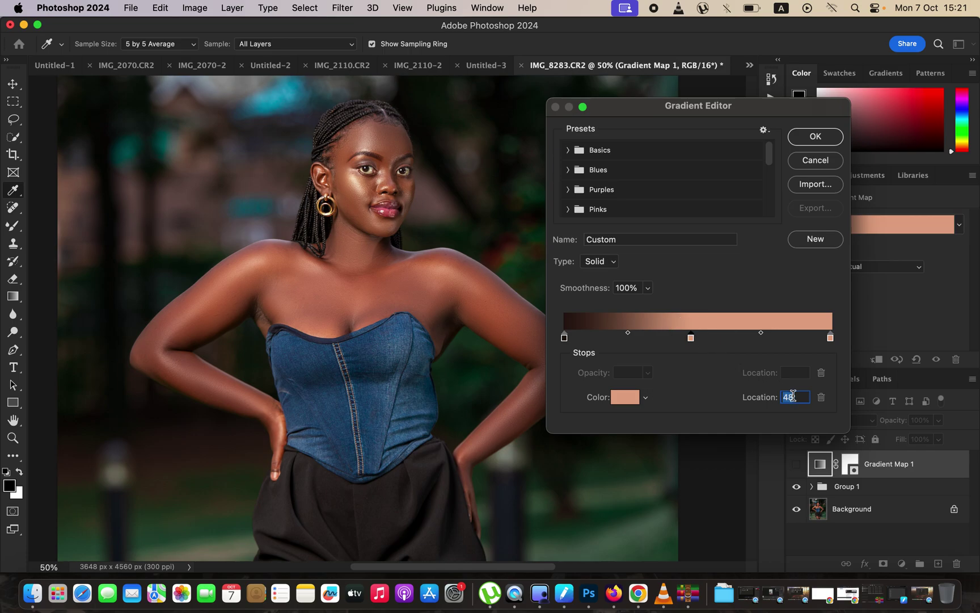
pyautogui.write('50')
pyautogui.click(624, 398)
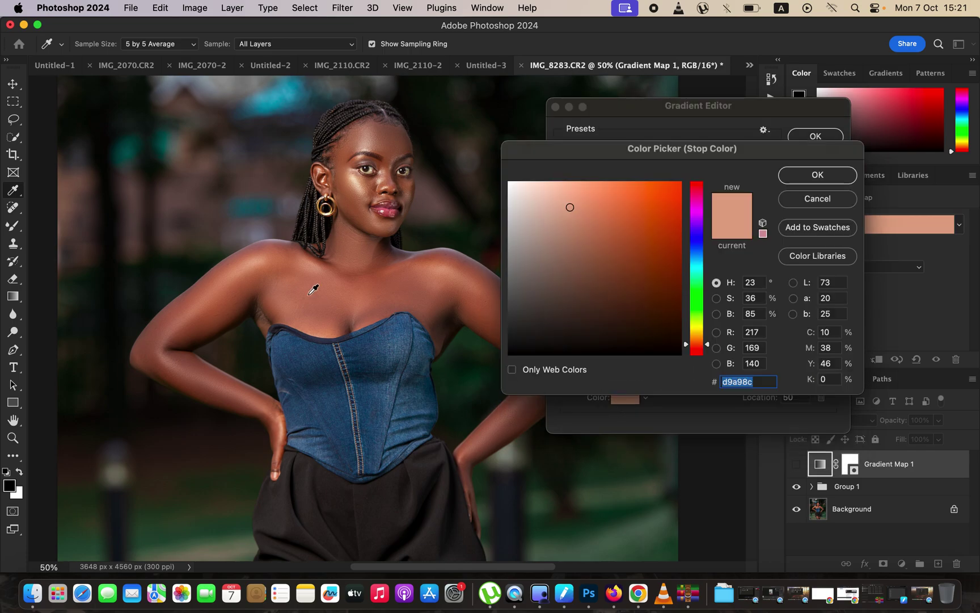
pyautogui.click(281, 256)
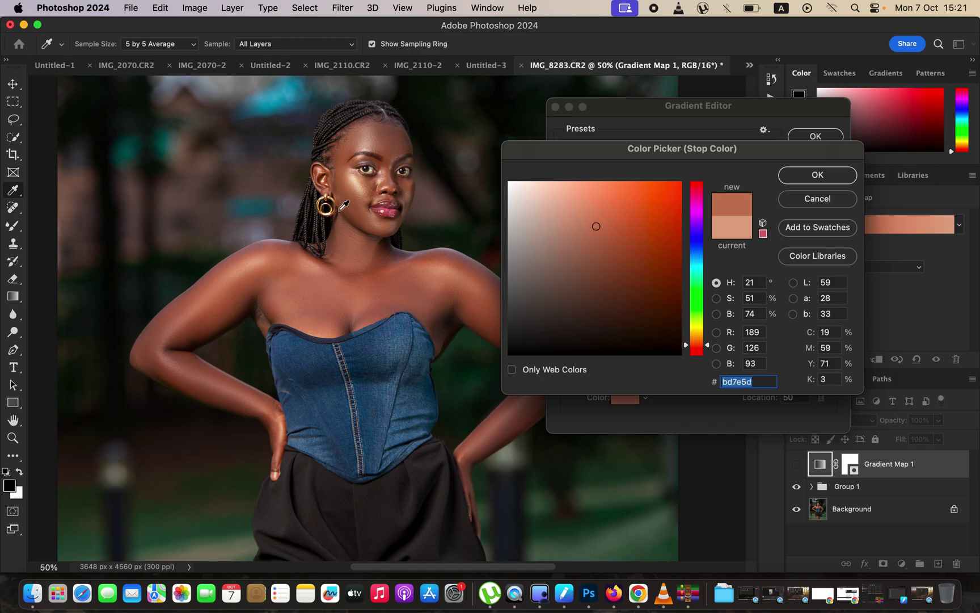
pyautogui.click(348, 149)
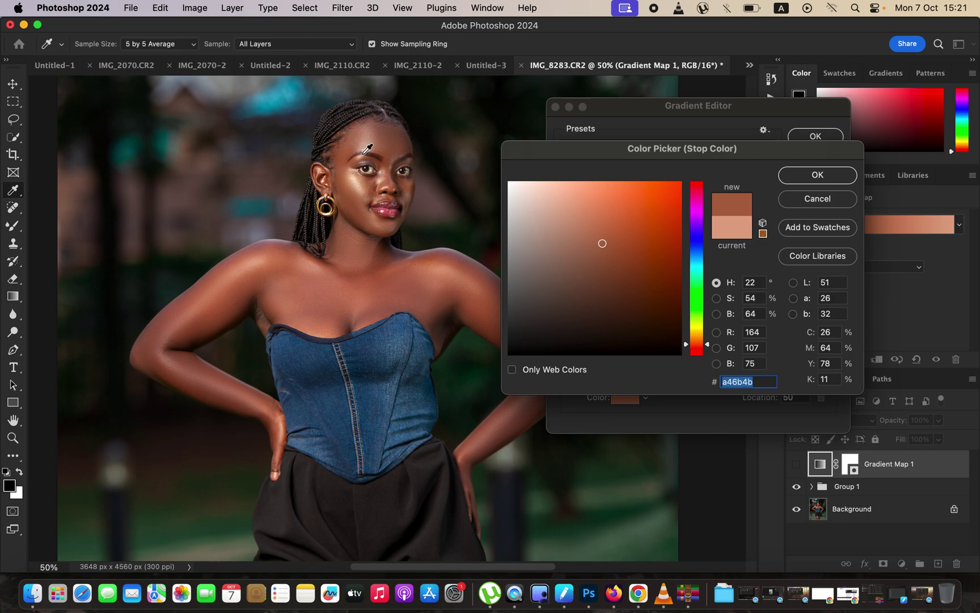
pyautogui.click(797, 178)
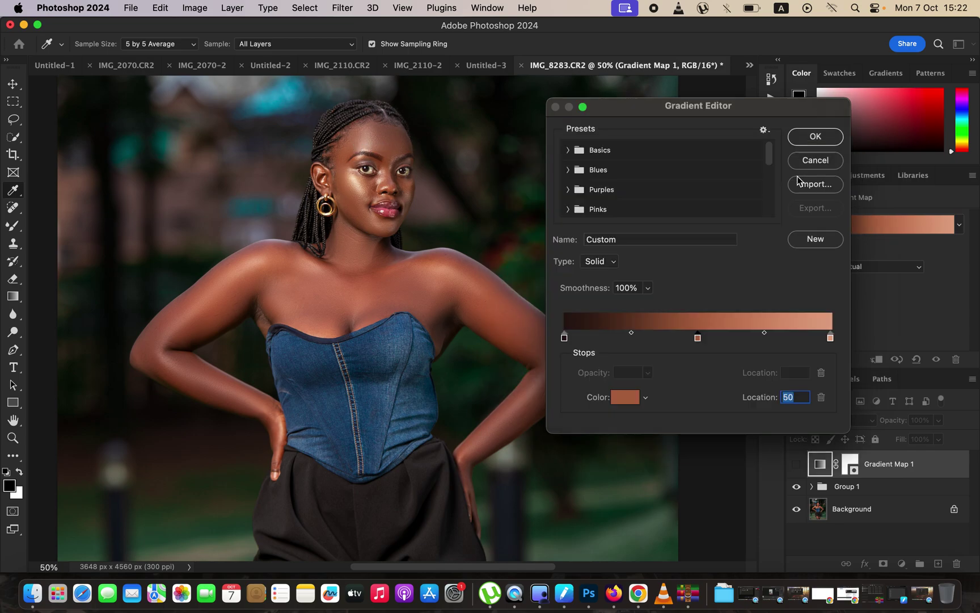
# Step: Accept the edited gradient, make the gradient map layer visible and set its blend mode to Color
pyautogui.click(815, 138)
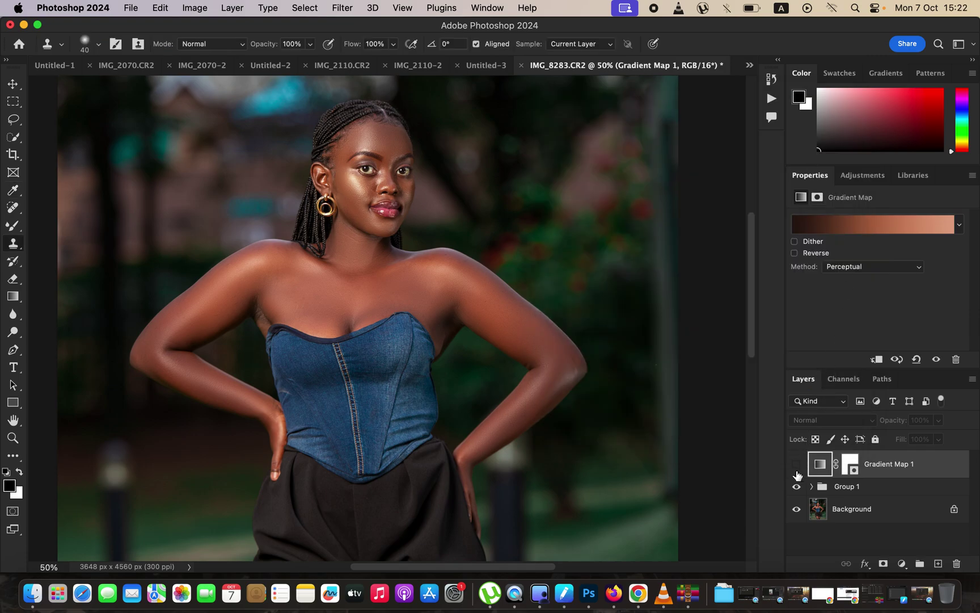
pyautogui.click(797, 465)
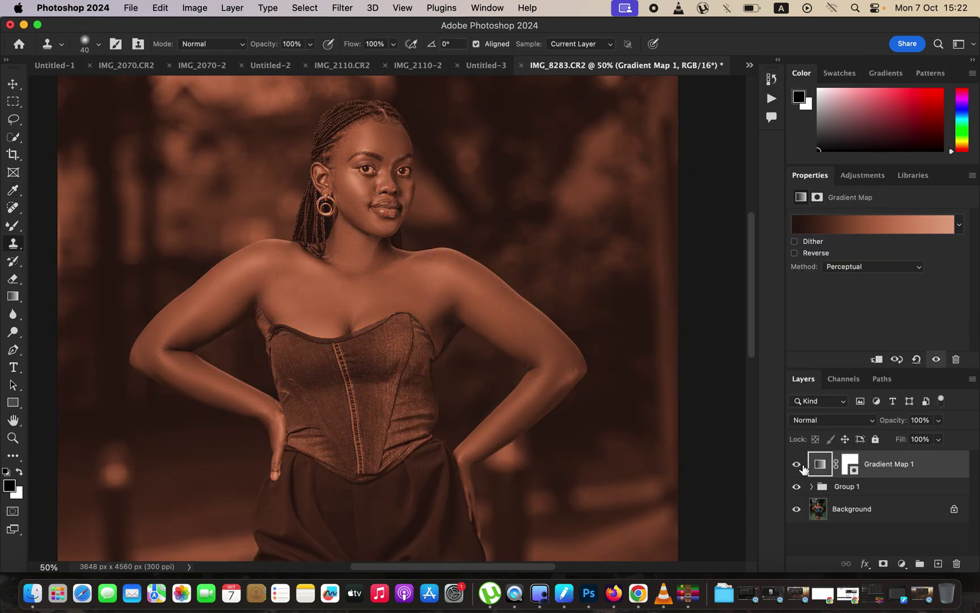
pyautogui.click(842, 425)
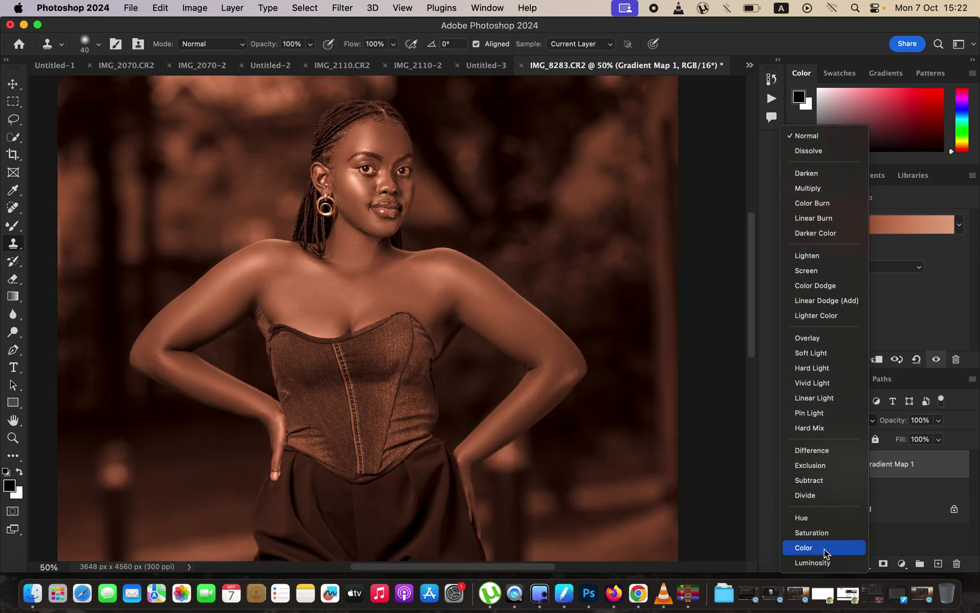
pyautogui.click(827, 549)
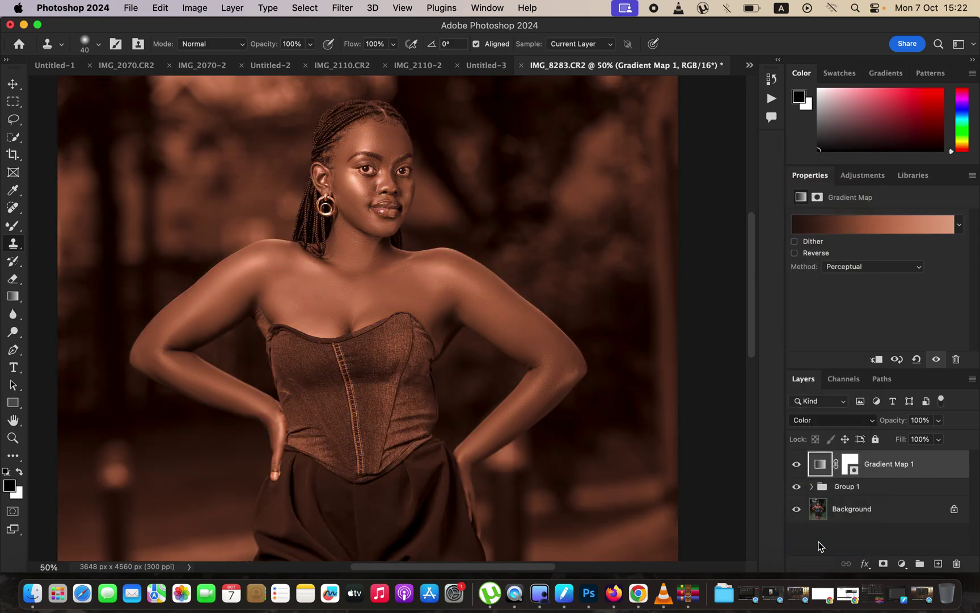
# Step: Invert the gradient map's layer mask to black and switch to the regular Brush tool with a soft tip of 0% hardness
pyautogui.click(851, 464)
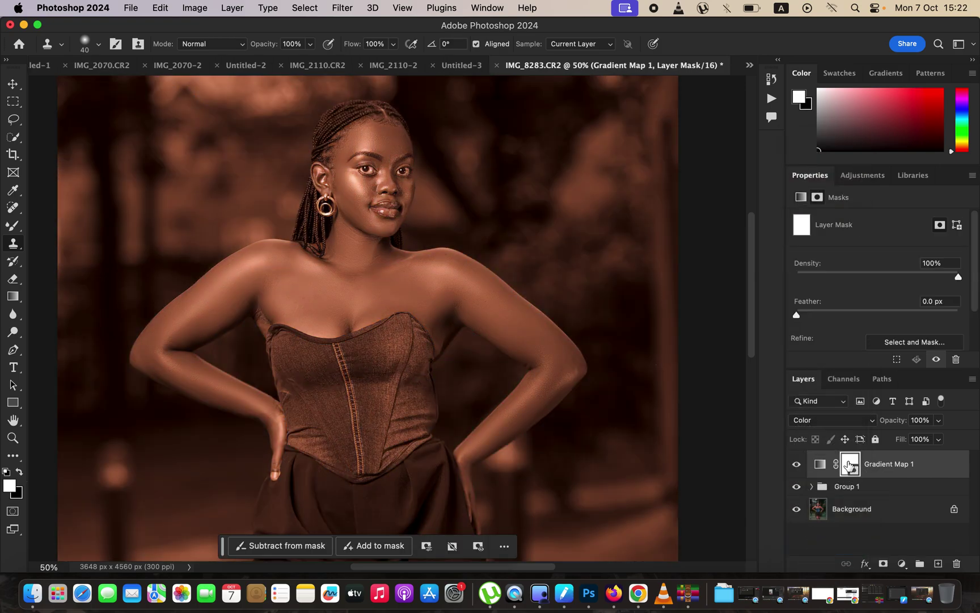
pyautogui.press('super+i')
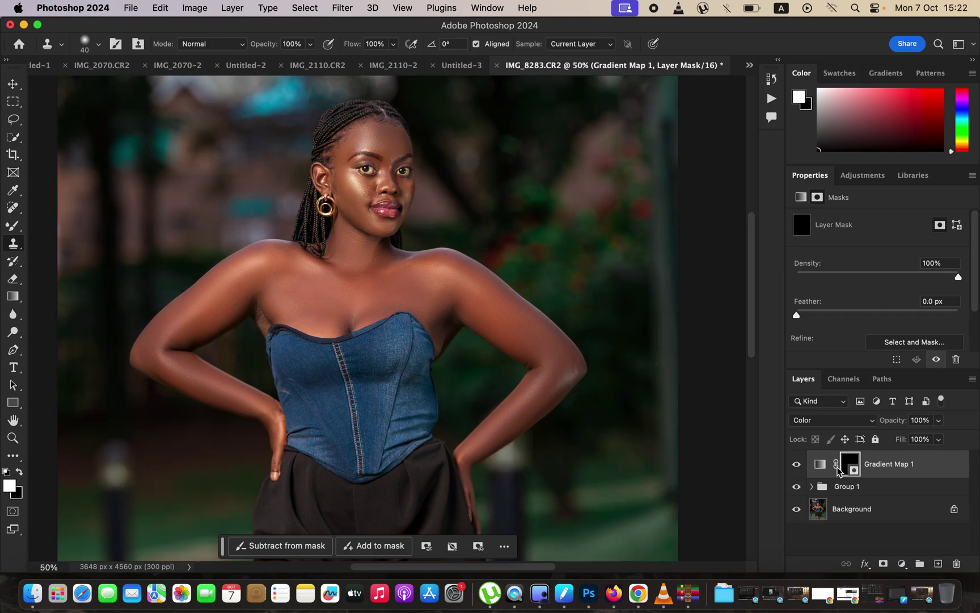
pyautogui.click(15, 229)
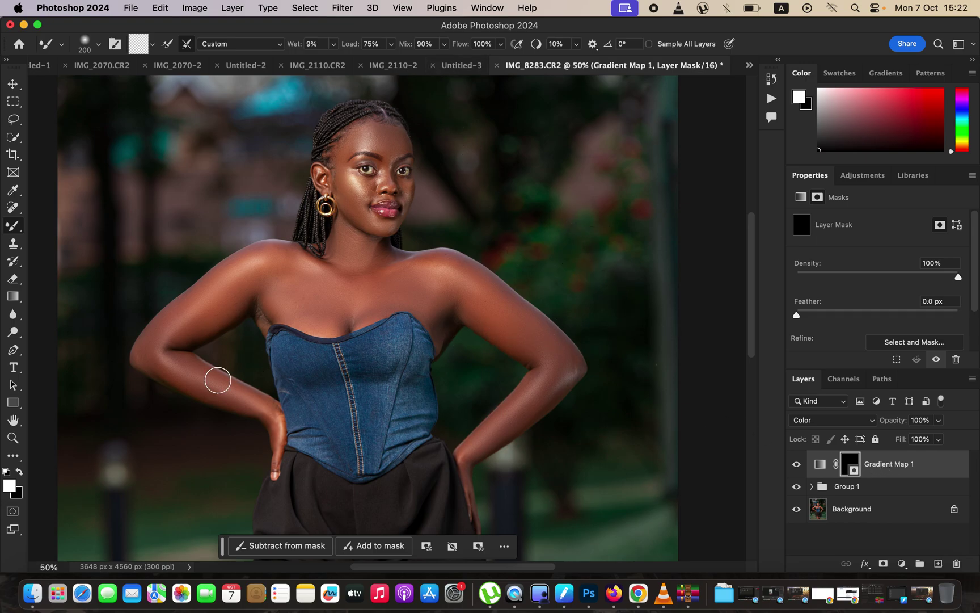
pyautogui.rightClick(13, 225)
pyautogui.click(60, 222)
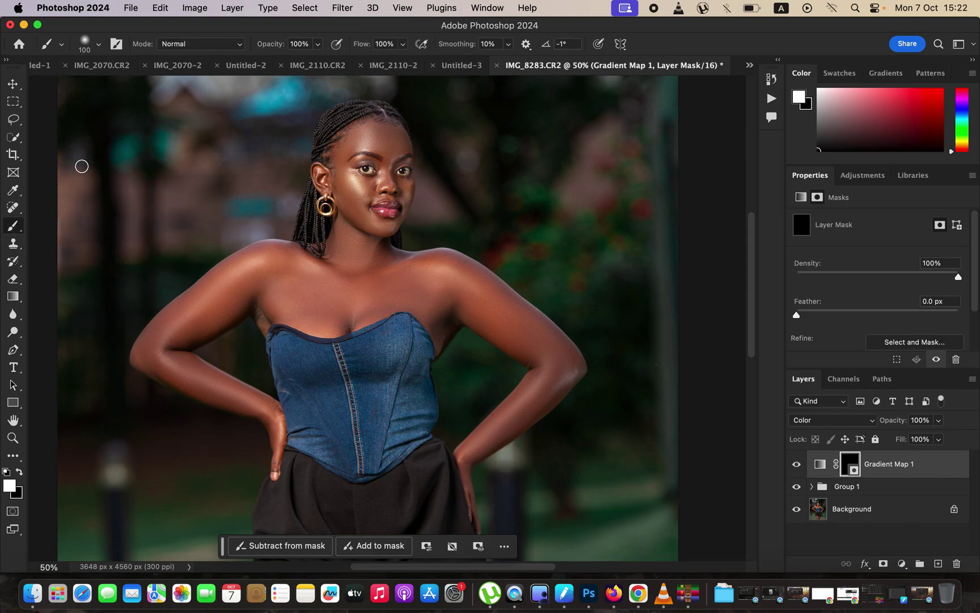
pyautogui.click(99, 46)
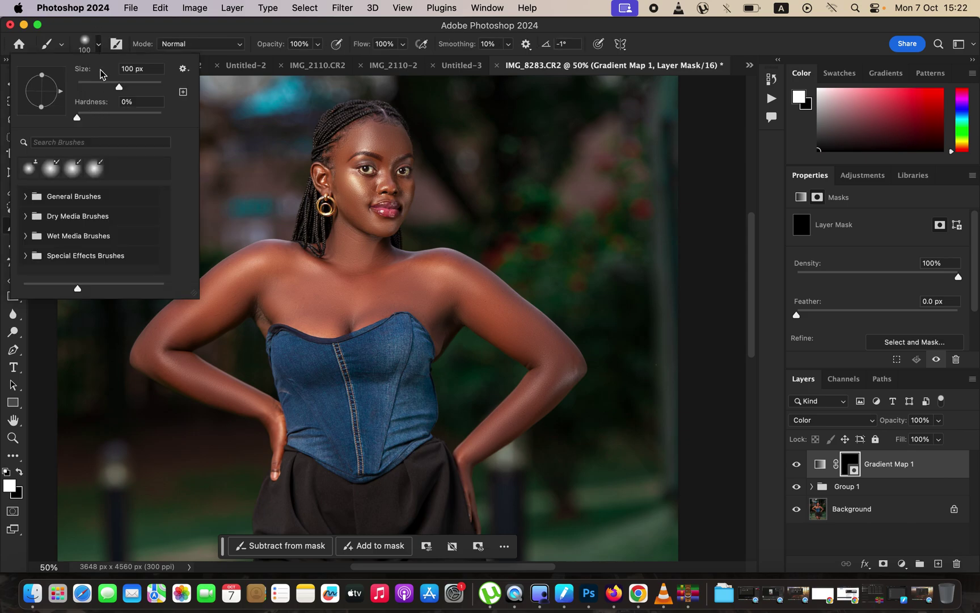
pyautogui.click(99, 46)
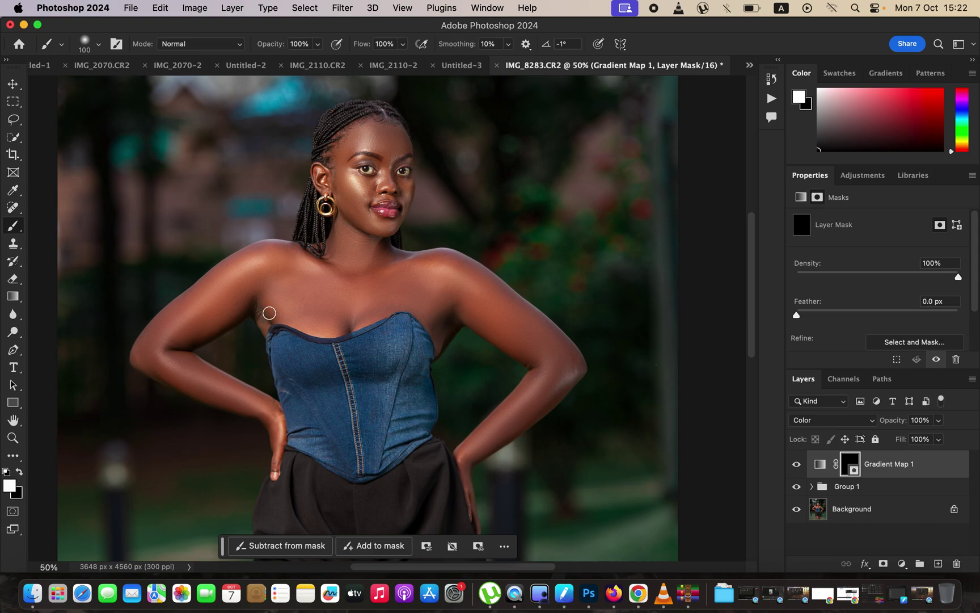
# Step: Paint white on the gradient map's mask over the chest and neck, using brush sizes of 300 px and 150 px
pyautogui.press(']')
pyautogui.press(']')
pyautogui.press(']')
pyautogui.press(']')
pyautogui.press(']')
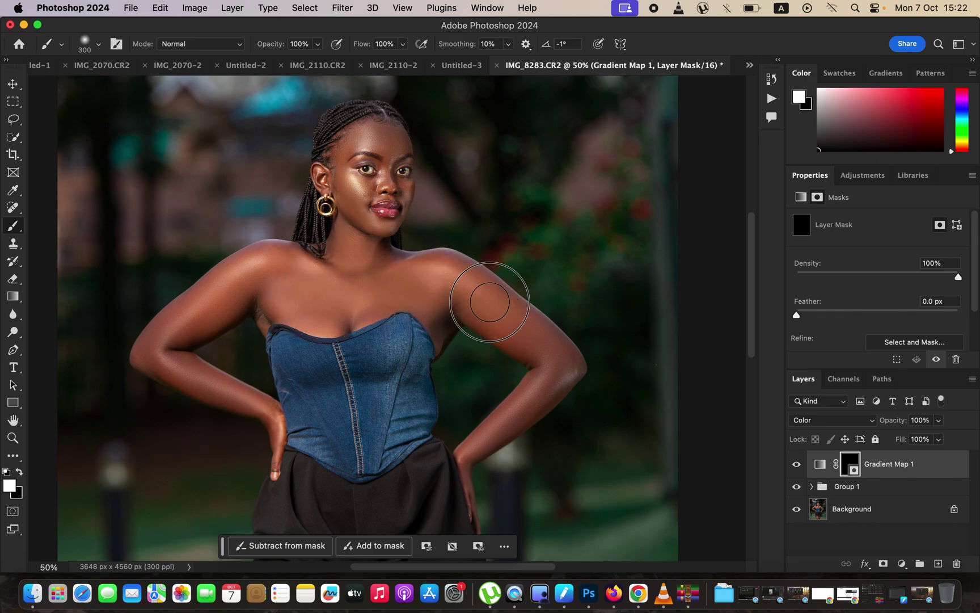
pyautogui.press('[')
pyautogui.moveTo(426, 278); pyautogui.dragTo(427, 264)
pyautogui.press('[')
pyautogui.press('[')
pyautogui.press('[')
pyautogui.press('[')
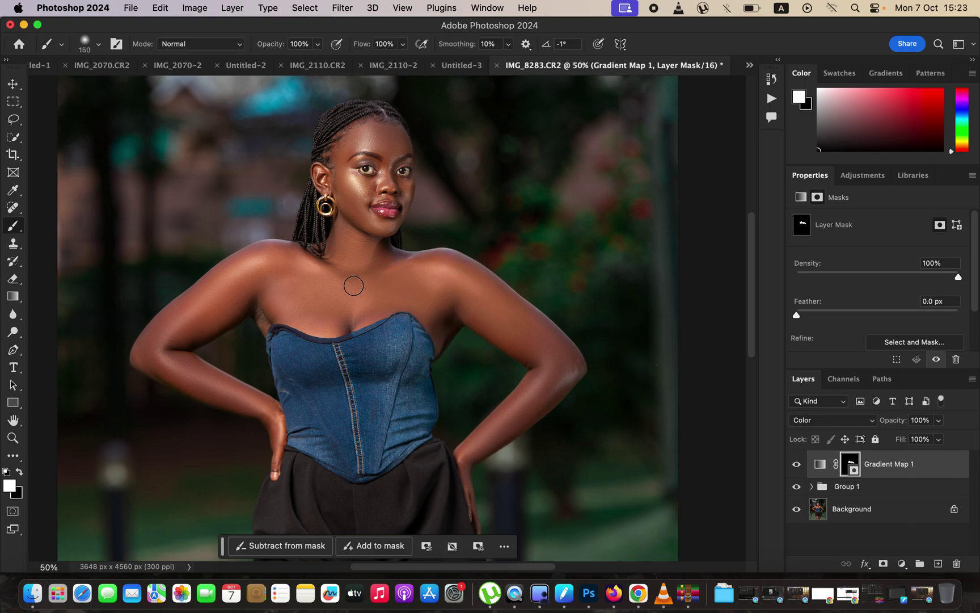
pyautogui.moveTo(264, 303)
pyautogui.mouseDown()
pyautogui.moveTo(332, 328)
pyautogui.moveTo(375, 311)
pyautogui.moveTo(323, 268)
pyautogui.moveTo(268, 258)
pyautogui.moveTo(181, 314)
pyautogui.moveTo(239, 305)
pyautogui.moveTo(251, 296)
pyautogui.moveTo(167, 340)
pyautogui.moveTo(164, 333)
pyautogui.moveTo(175, 364)
pyautogui.moveTo(191, 362)
pyautogui.moveTo(270, 415)
pyautogui.moveTo(276, 450)
pyautogui.moveTo(268, 416)
pyautogui.moveTo(235, 390)
pyautogui.moveTo(146, 351)
pyautogui.moveTo(143, 360)
pyautogui.moveTo(207, 298)
pyautogui.moveTo(294, 279)
pyautogui.moveTo(264, 324)
pyautogui.moveTo(250, 275)
pyautogui.moveTo(270, 248)
pyautogui.moveTo(328, 269)
pyautogui.moveTo(344, 252)
pyautogui.moveTo(344, 180)
pyautogui.moveTo(344, 189)
pyautogui.moveTo(327, 181)
pyautogui.moveTo(369, 131)
pyautogui.moveTo(365, 142)
pyautogui.moveTo(390, 135)
pyautogui.moveTo(390, 170)
pyautogui.moveTo(354, 193)
pyautogui.moveTo(369, 221)
pyautogui.moveTo(390, 225)
pyautogui.moveTo(339, 160)
pyautogui.moveTo(368, 134)
pyautogui.moveTo(405, 188)
pyautogui.moveTo(401, 203)
pyautogui.moveTo(327, 162)
pyautogui.moveTo(386, 127)
pyautogui.moveTo(394, 170)
pyautogui.moveTo(360, 182)
pyautogui.moveTo(403, 196)
pyautogui.moveTo(401, 257)
pyautogui.moveTo(444, 304)
pyautogui.moveTo(442, 330)
pyautogui.moveTo(471, 310)
pyautogui.mouseUp()
# Step: Paint white on the gradient map's mask over the face, shoulders and both arms with a 250 px brush
pyautogui.press(']')
pyautogui.press(']')
pyautogui.press(']')
pyautogui.press(']')
pyautogui.moveTo(549, 365)
pyautogui.mouseDown()
pyautogui.moveTo(471, 457)
pyautogui.moveTo(567, 360)
pyautogui.moveTo(568, 371)
pyautogui.moveTo(548, 340)
pyautogui.moveTo(448, 263)
pyautogui.moveTo(322, 281)
pyautogui.mouseUp()
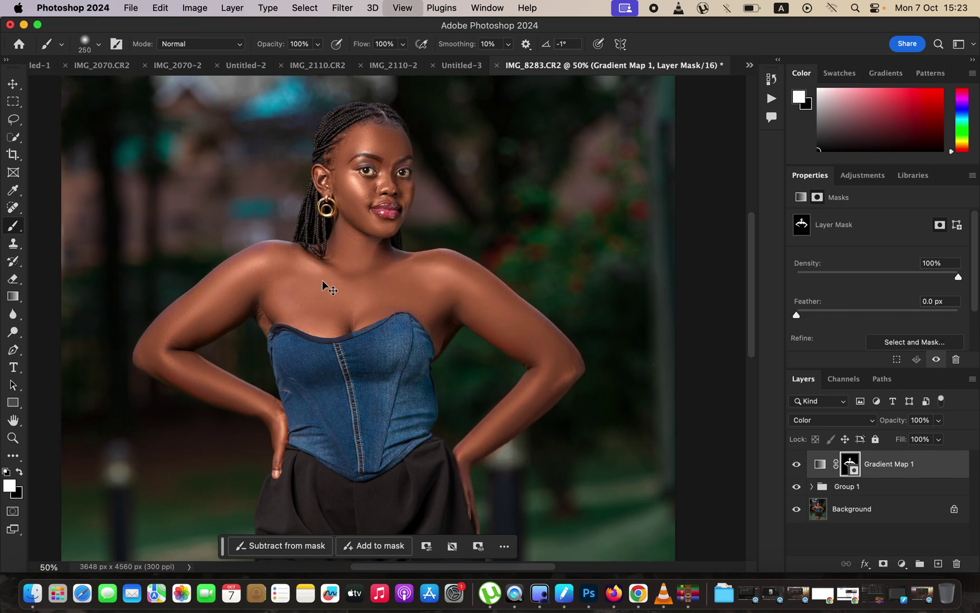
# Step: Extend the white mask painting to the legs below the shorts with a 300 px brush
pyautogui.press('super+minus')
pyautogui.press('super+minus')
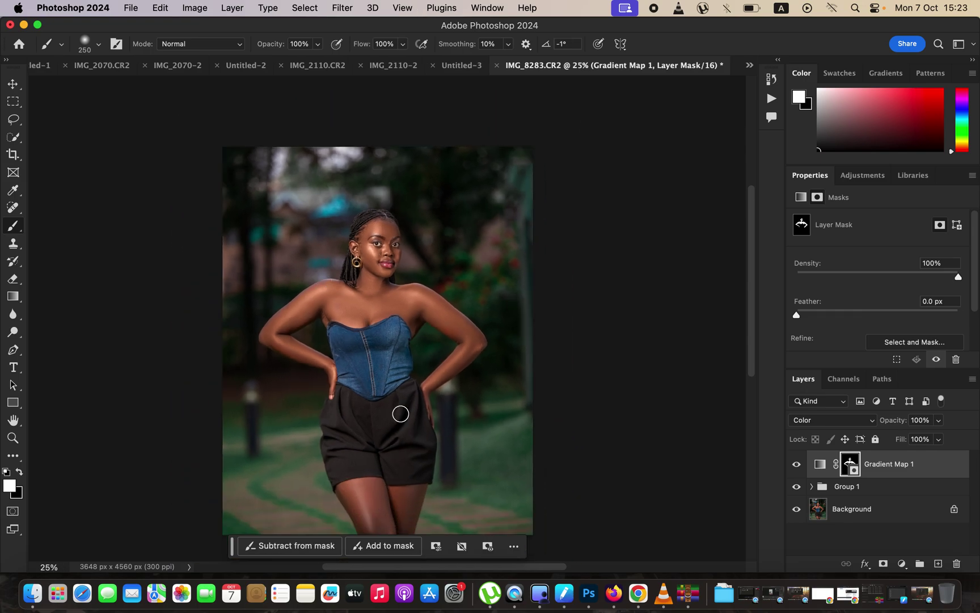
pyautogui.press(']')
pyautogui.press(']')
pyautogui.press(']')
pyautogui.press('[')
pyautogui.press('[')
pyautogui.press('super+plus')
pyautogui.moveTo(439, 357); pyautogui.dragTo(445, 285)
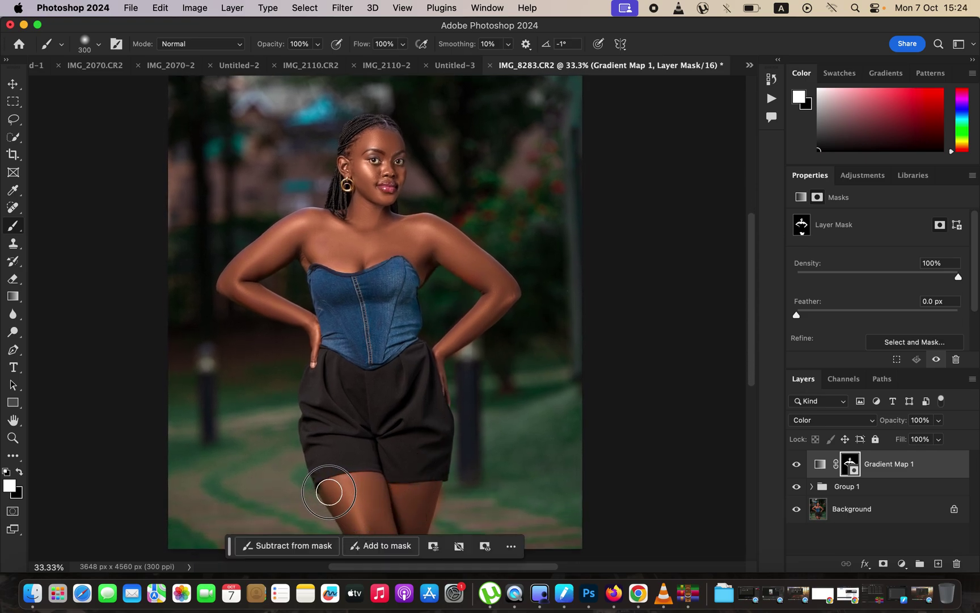
# Step: Switch the mask brush to black at 125 px for cleaning the gradient map's edges around the body
pyautogui.click(19, 471)
pyautogui.press('[')
pyautogui.press('[')
pyautogui.press('[')
pyautogui.press('[')
pyautogui.press('[')
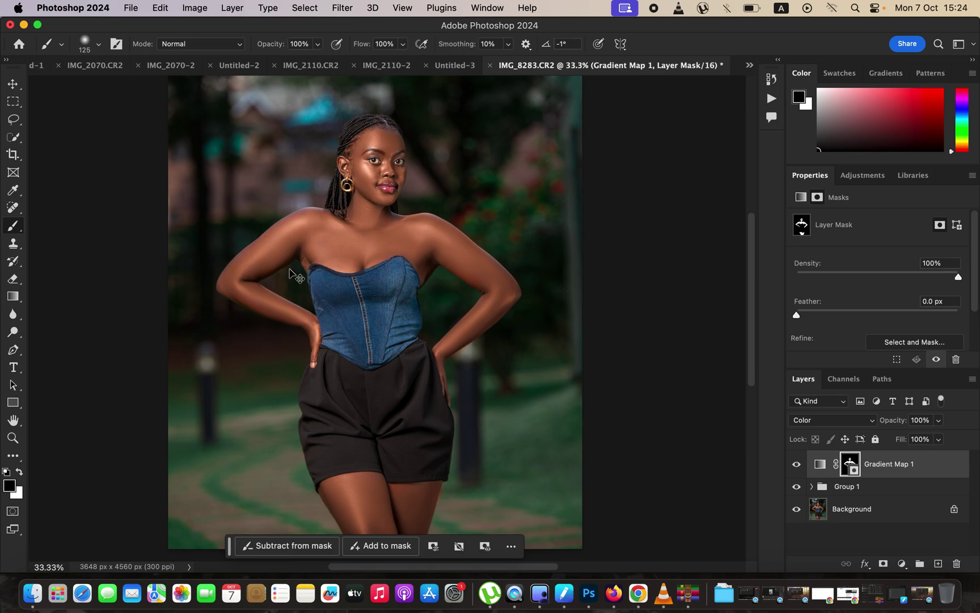
# Step: Lower the gradient map layer's opacity and compare the skin with the layer hidden and shown
pyautogui.press('super+minus')
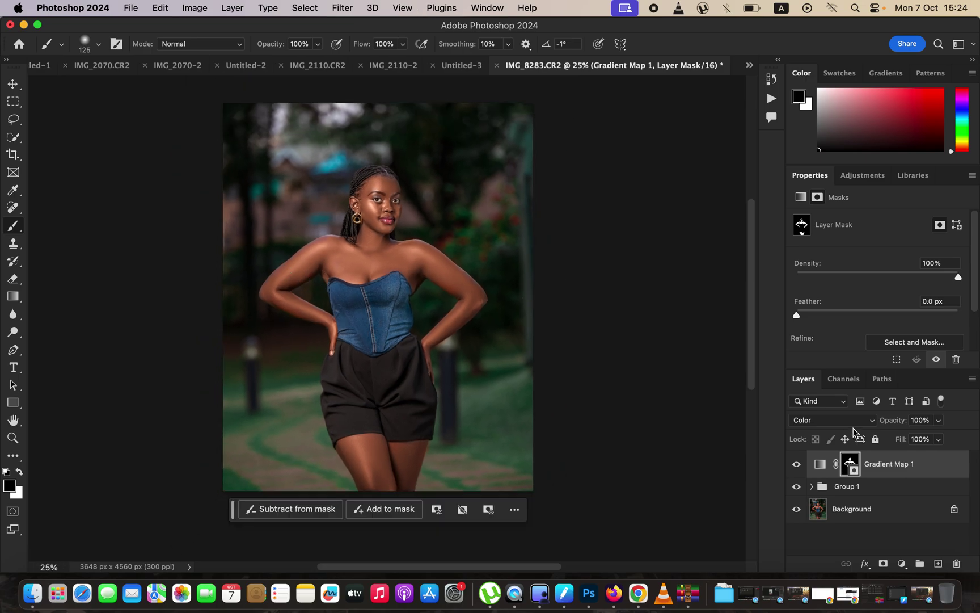
pyautogui.moveTo(938, 426); pyautogui.dragTo(914, 441)
pyautogui.click(802, 474)
# Step: Add a Black & White adjustment layer in Multiply blend mode at 7% opacity
pyautogui.click(902, 564)
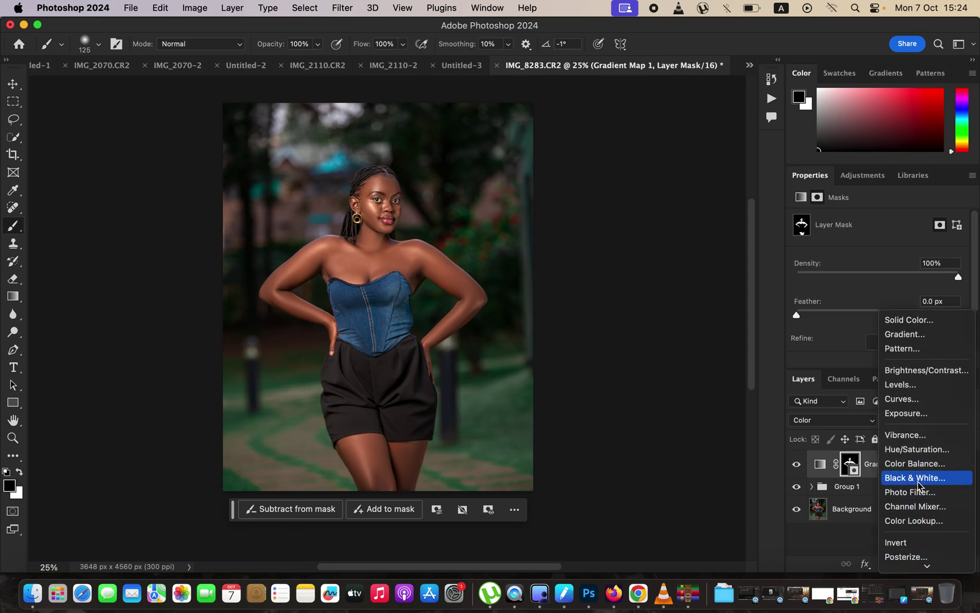
pyautogui.click(916, 478)
pyautogui.click(840, 423)
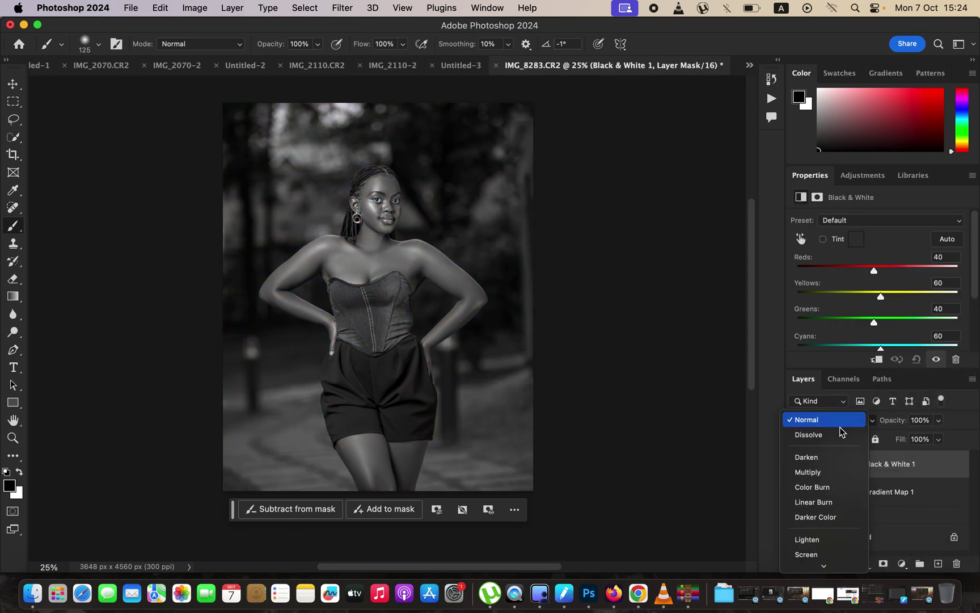
pyautogui.click(830, 473)
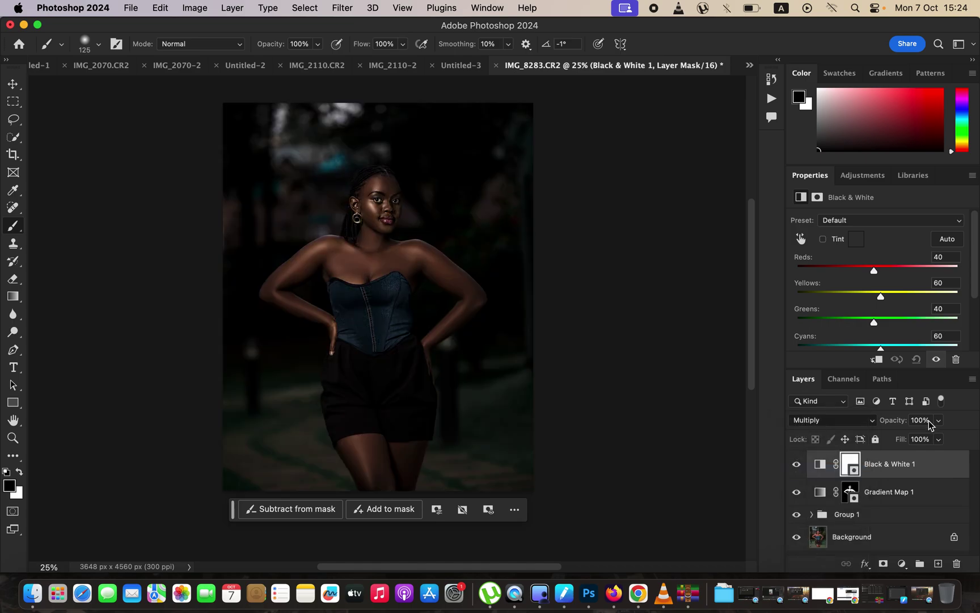
pyautogui.moveTo(938, 422); pyautogui.dragTo(882, 445)
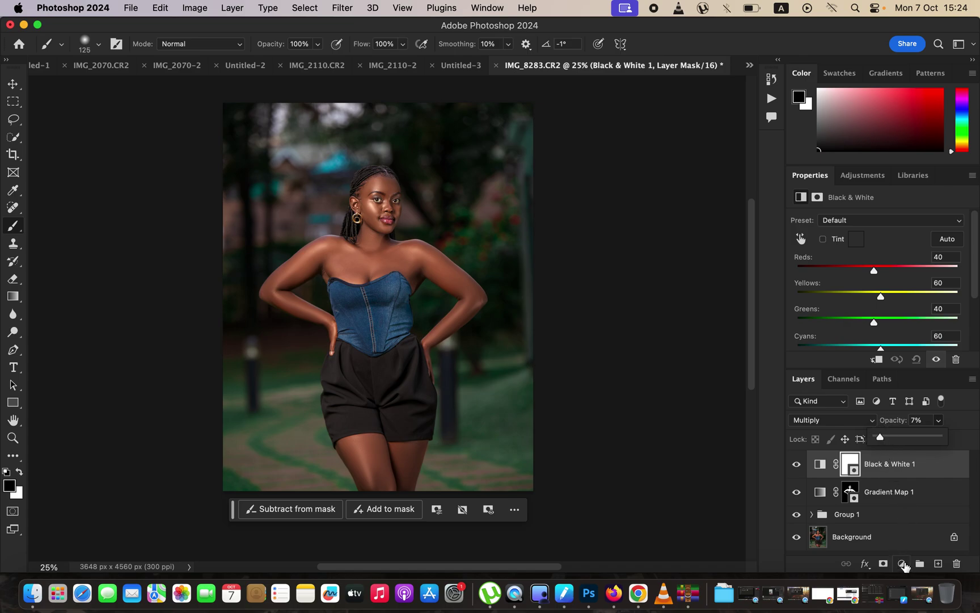
# Step: Add a Hue/Saturation adjustment layer and set the Lightness of the Reds to -5
pyautogui.click(903, 565)
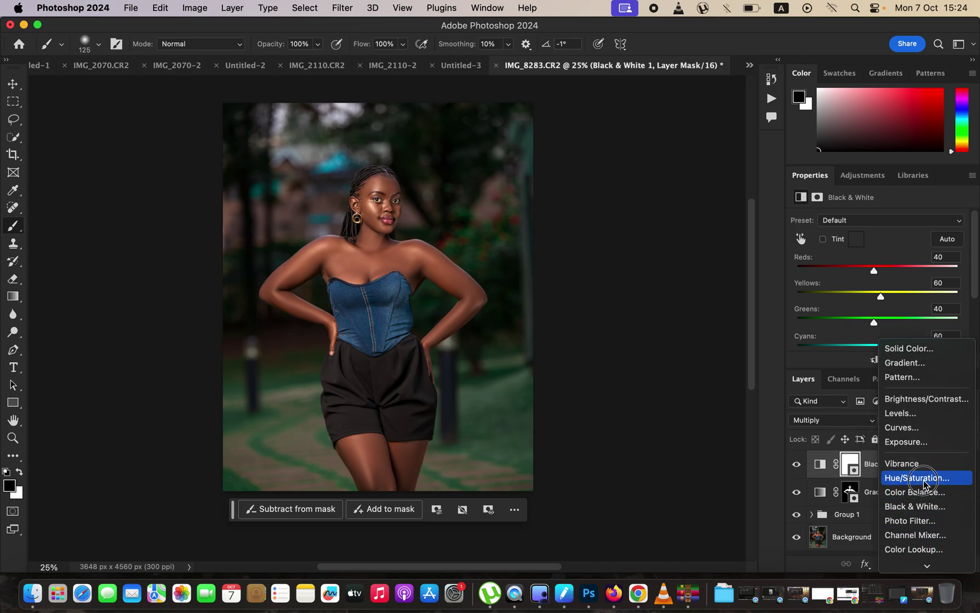
pyautogui.click(841, 357)
pyautogui.click(865, 237)
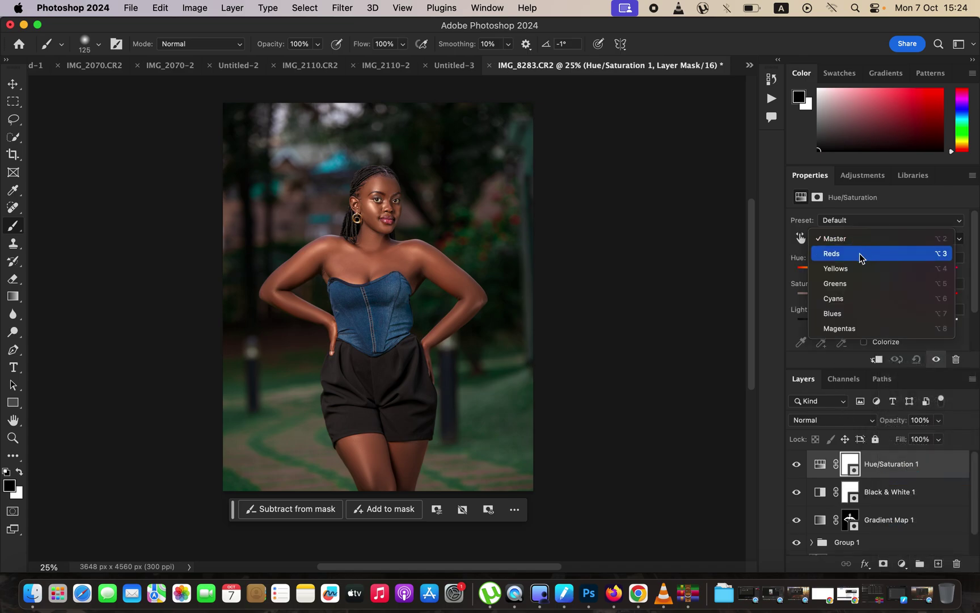
pyautogui.click(858, 253)
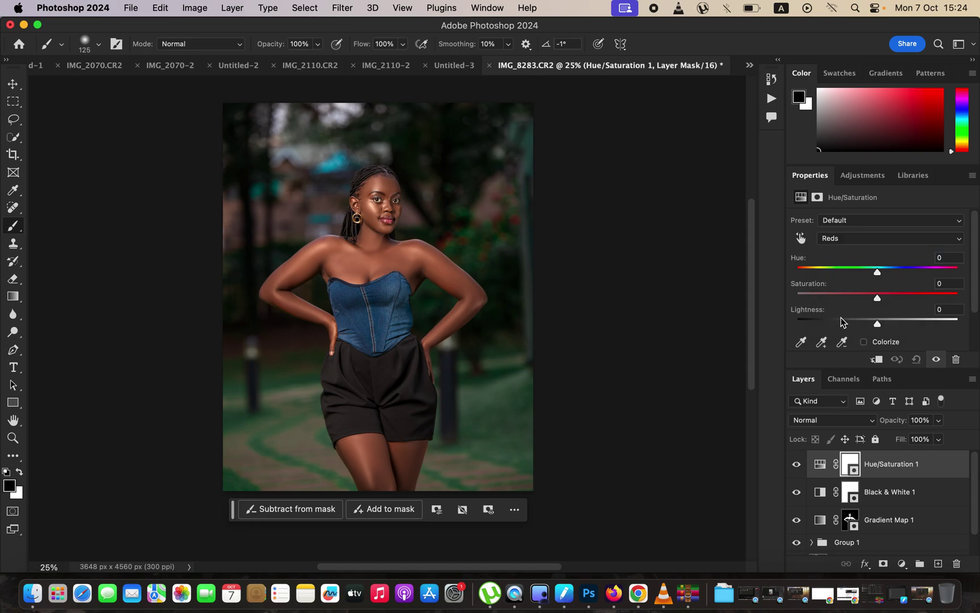
pyautogui.moveTo(878, 324)
pyautogui.mouseDown()
pyautogui.moveTo(862, 324)
pyautogui.moveTo(877, 324)
pyautogui.mouseUp()
# Step: Add a Selective Color adjustment with Blacks at Cyan +4, Yellow -3 and Black +3, and compare the result with the original Background
pyautogui.click(903, 564)
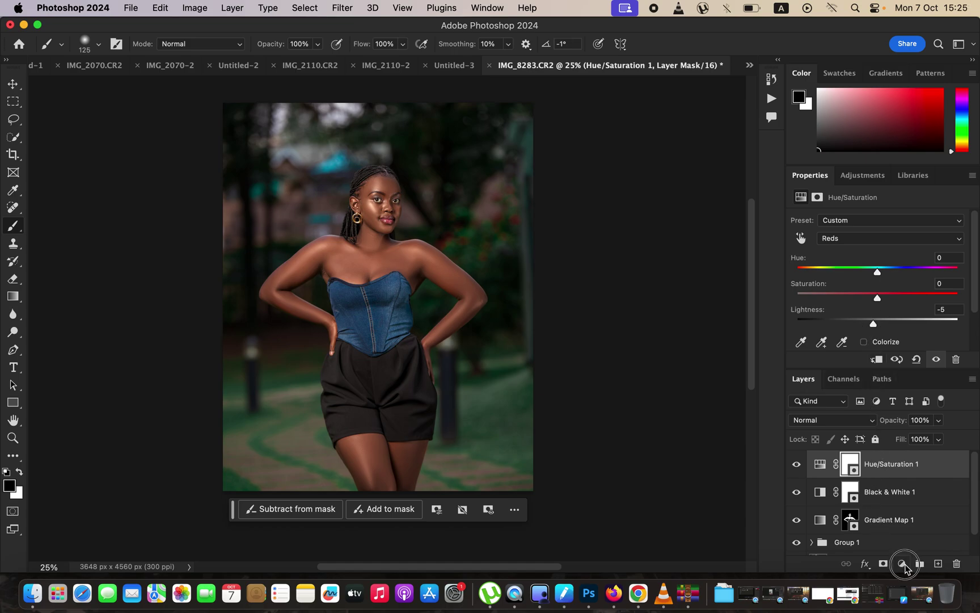
pyautogui.click(909, 563)
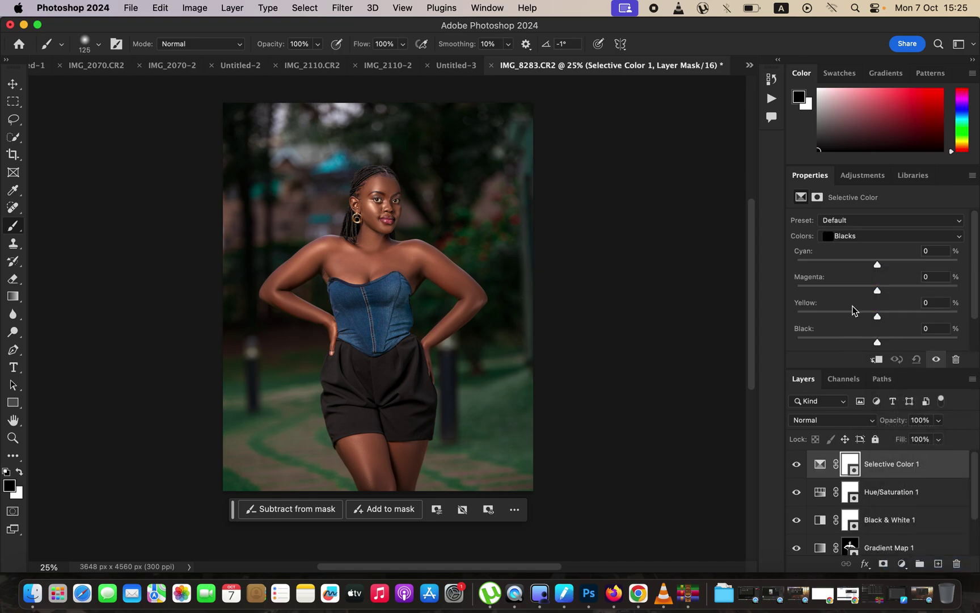
pyautogui.click(866, 241)
pyautogui.click(866, 232)
pyautogui.moveTo(878, 345); pyautogui.dragTo(875, 316)
pyautogui.moveTo(878, 266); pyautogui.dragTo(882, 267)
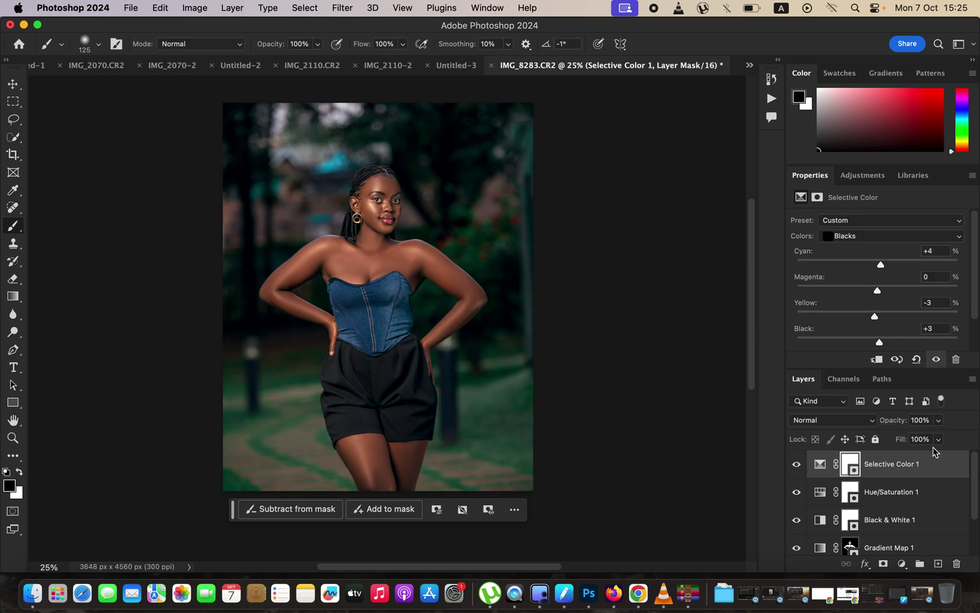
pyautogui.scroll(-3, 976, 480)
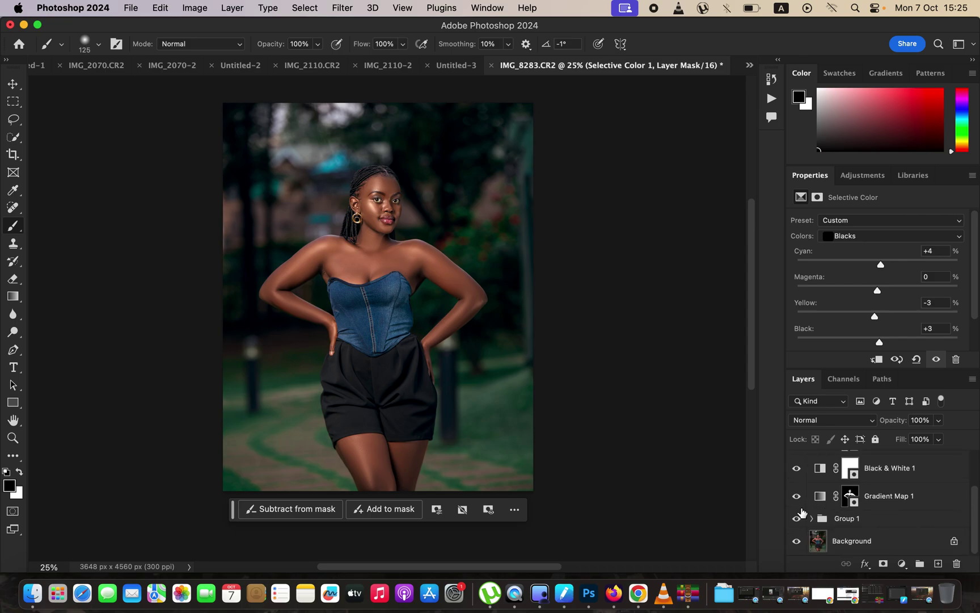
pyautogui.click(799, 538)
# Step: Try Export As settings for a JPG with raised quality, sRGB conversion and an embedded color profile, and close them without exporting
pyautogui.click(132, 8)
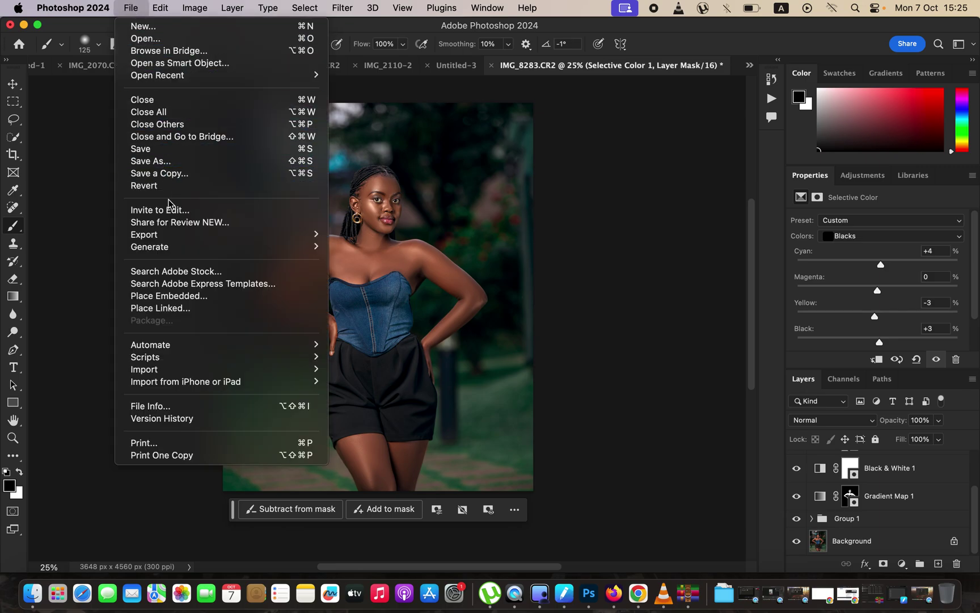
pyautogui.moveTo(182, 242)
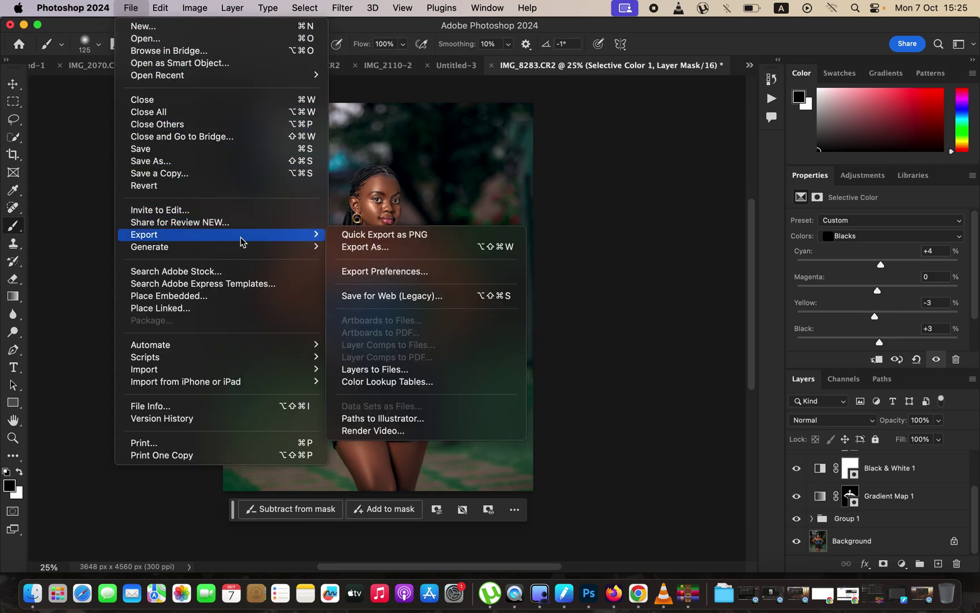
pyautogui.click(395, 248)
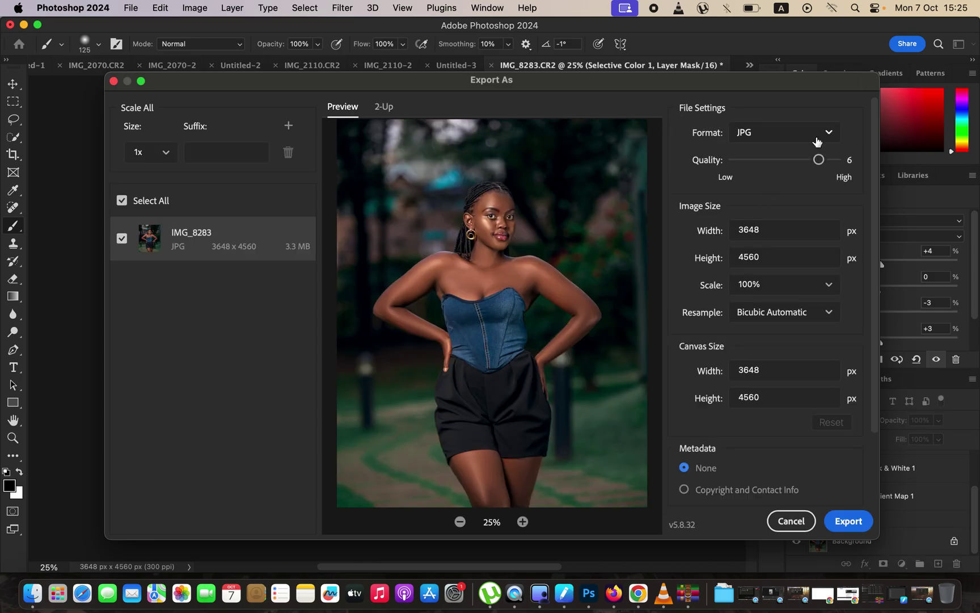
pyautogui.moveTo(818, 159); pyautogui.dragTo(857, 168)
pyautogui.moveTo(876, 309); pyautogui.dragTo(853, 432)
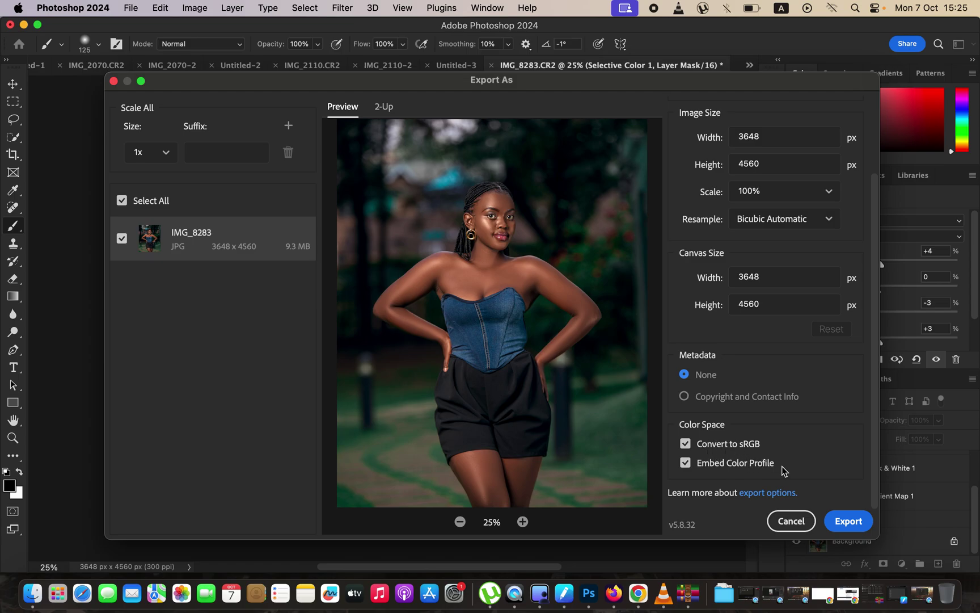
pyautogui.click(791, 521)
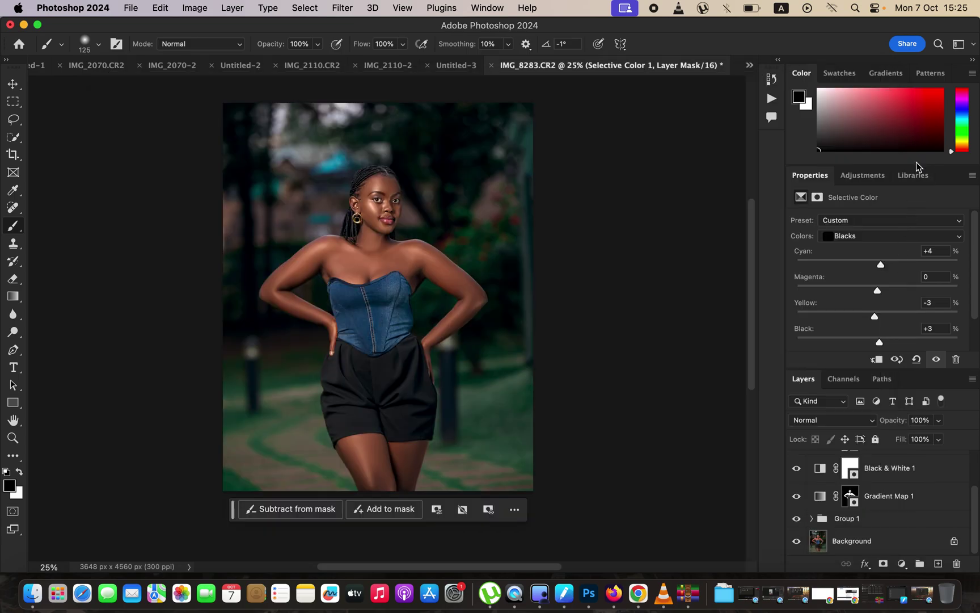